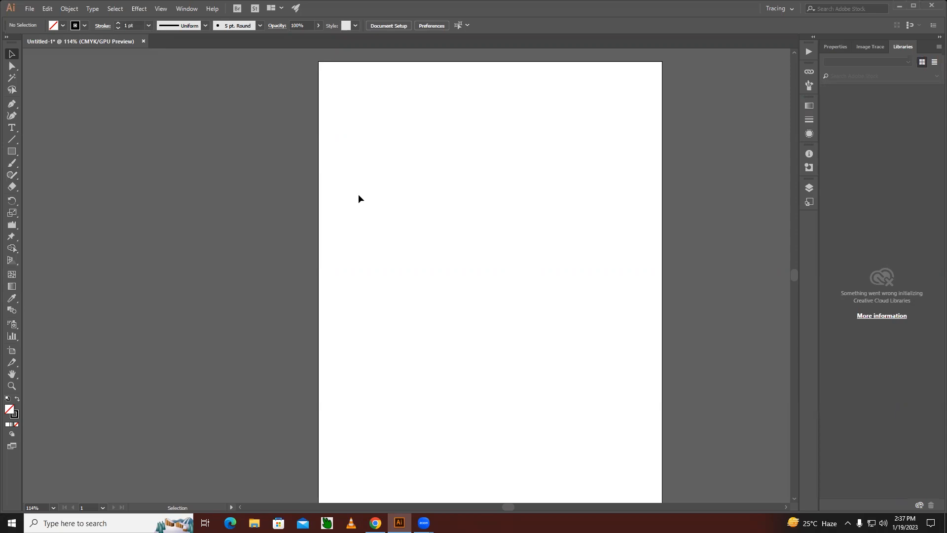
- Detach the Type tool group as a floating strip and place it beside the artboard's upper-left corner
key(space)
drag(422, 216, 357, 209)
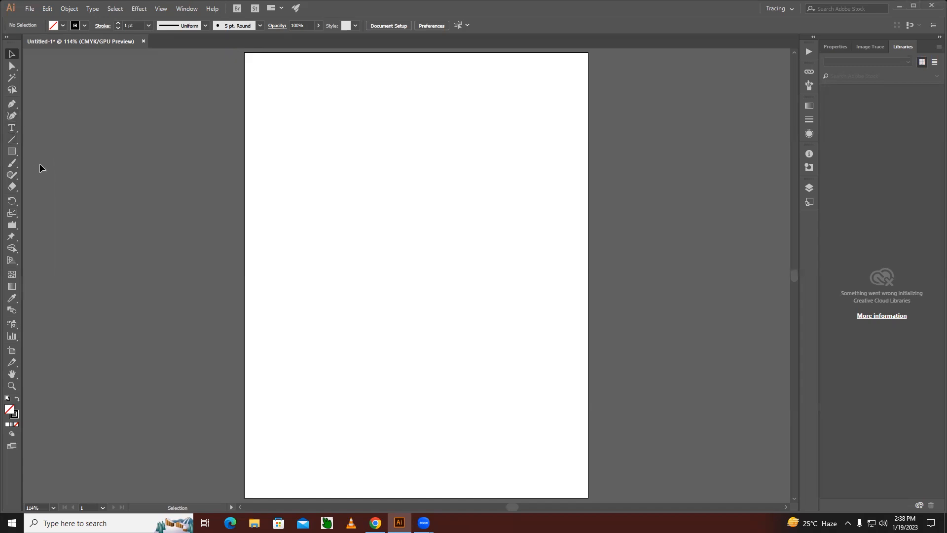
key(t)
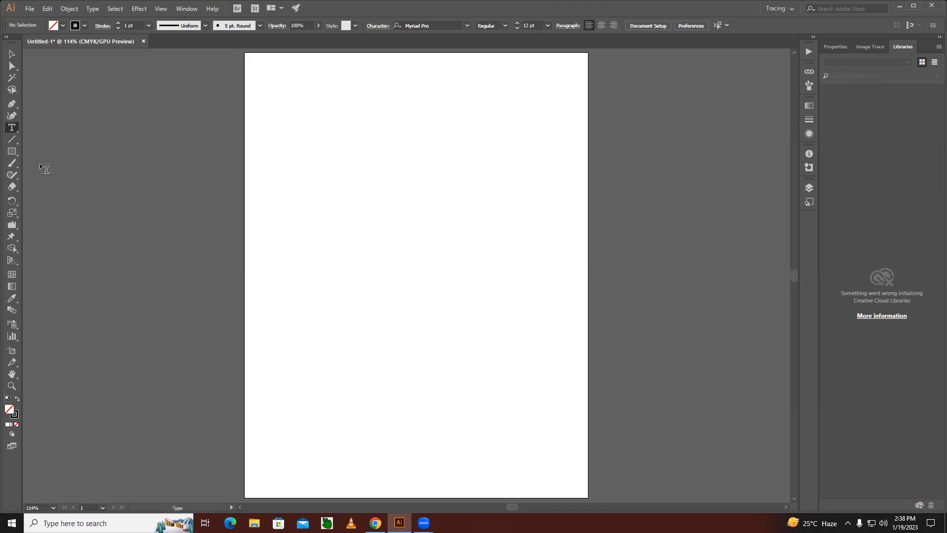
click(18, 131)
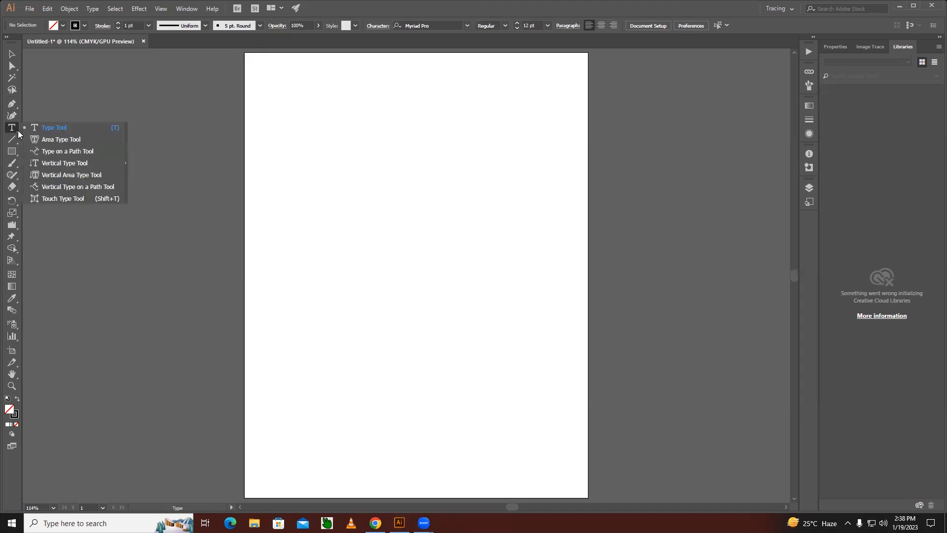
click(126, 161)
drag(63, 135, 82, 59)
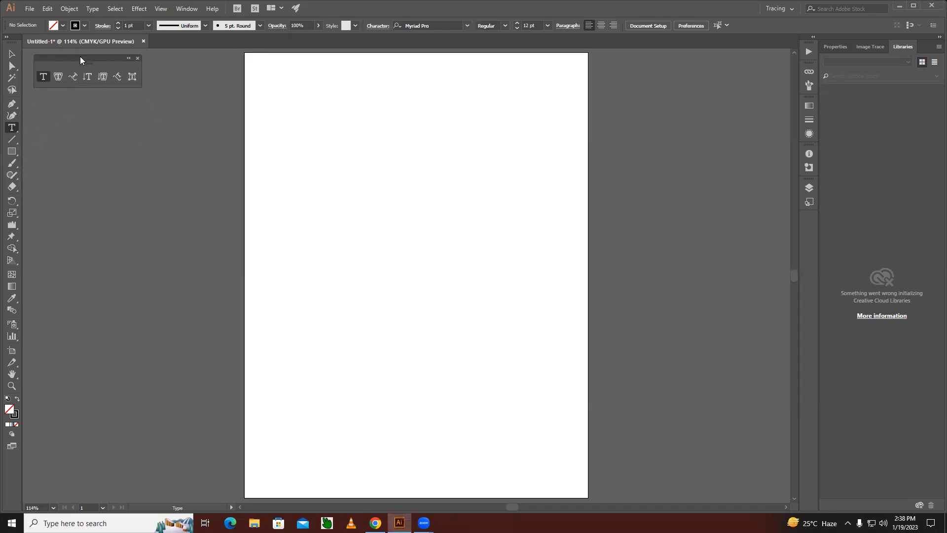
- Create point text in the upper part of the artboard with five lines of filler text beginning "askfjs fkjsklfj sdfj"
click(43, 77)
click(309, 113)
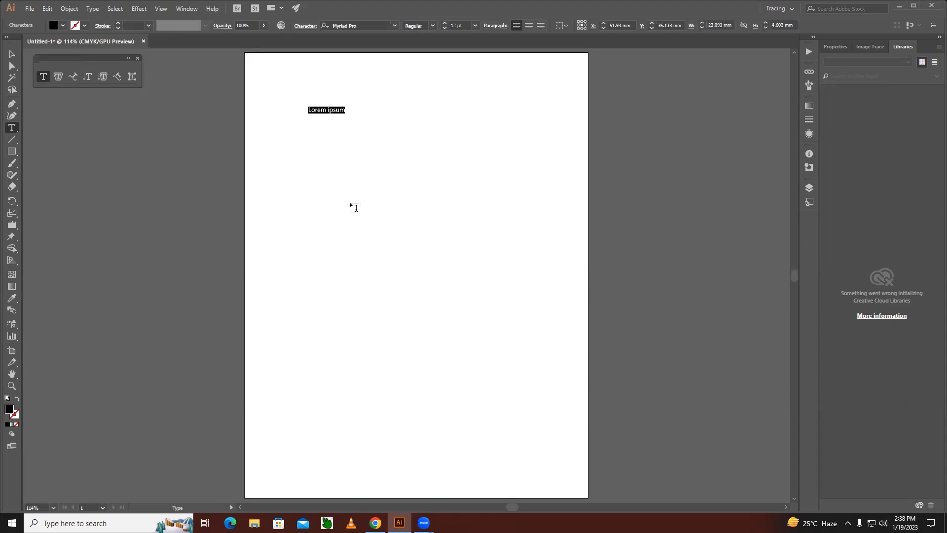
text(askfjs fkjsklfj sdfj ksaj fjs fj asf asfj safks f sf afsafsafs)
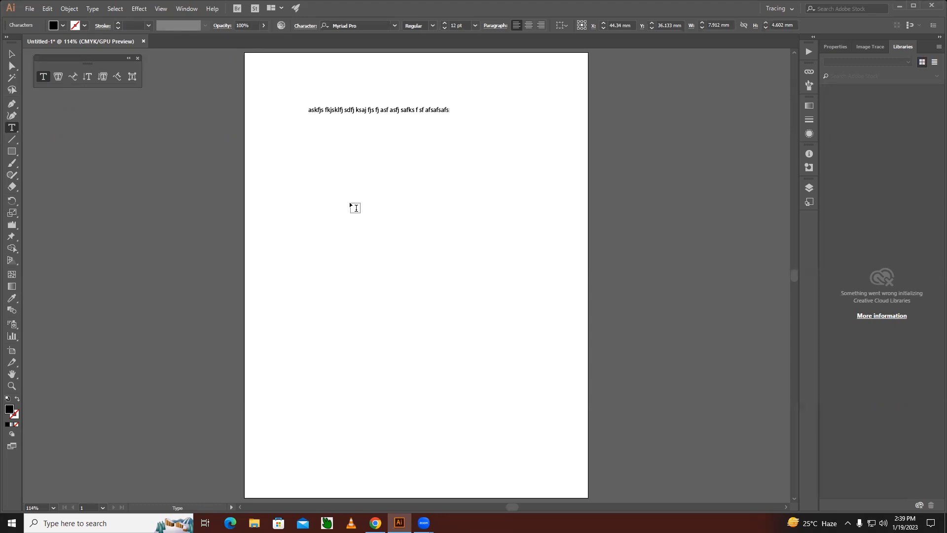
text(dsfsfsfsfsfsfsfsfsfsfsfsfsfsfsaf)
key(Return)
text(sfsfsfsfsfsfsdfs)
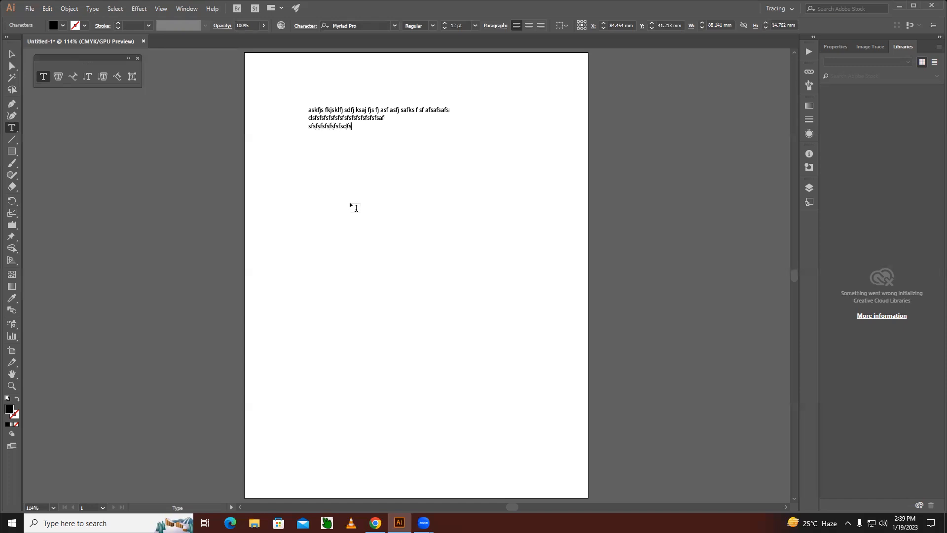
key(Return)
text(sfsfsdfsdfsdfsdf)
key(Return)
text(sdfsdfsfsdfdfsdfsffdfsd)
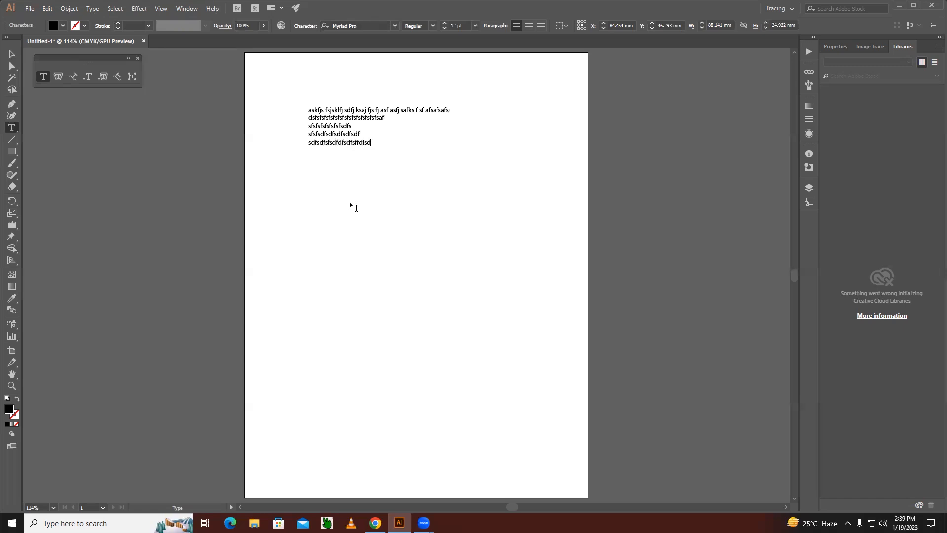
click(14, 53)
click(377, 207)
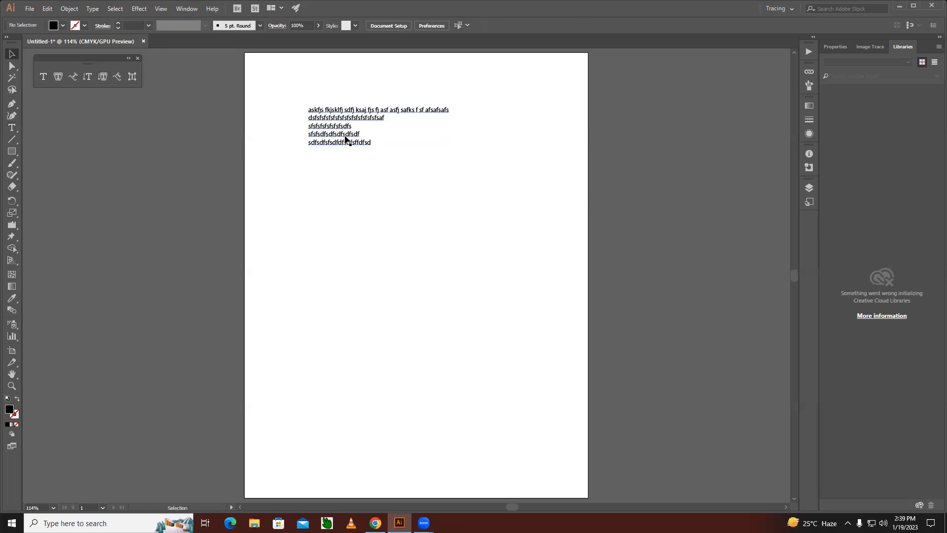
- Replace all of the filler text with the word "Illustrator"
click(345, 137)
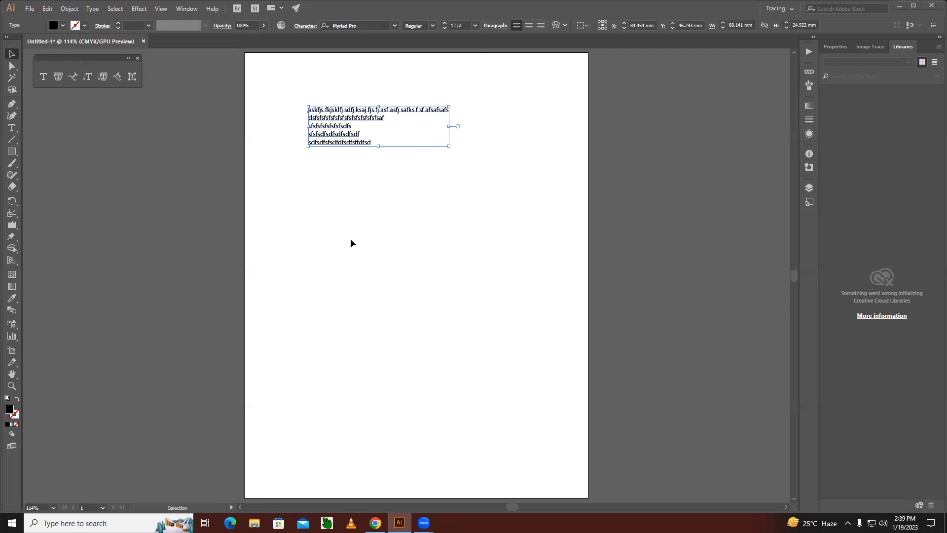
click(349, 165)
click(345, 141)
double_click(345, 133)
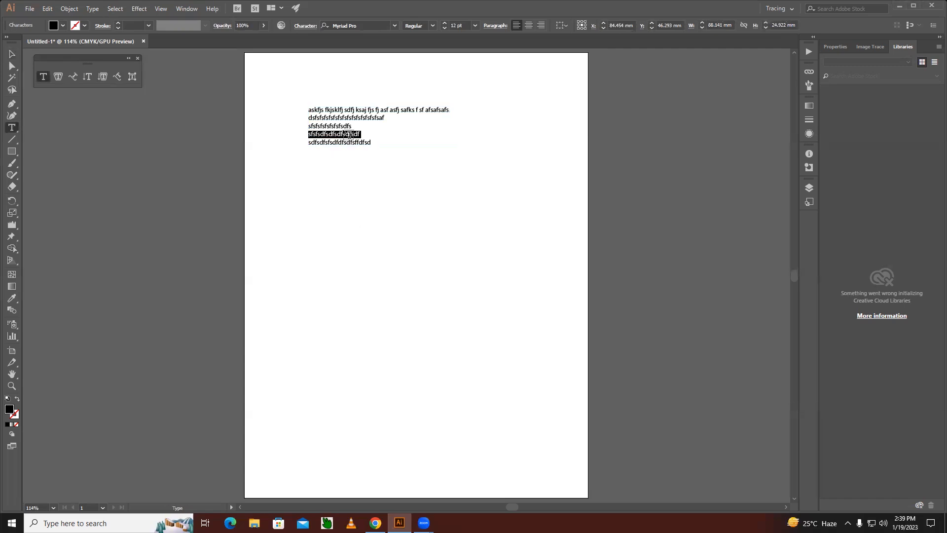
key(ctrl+a)
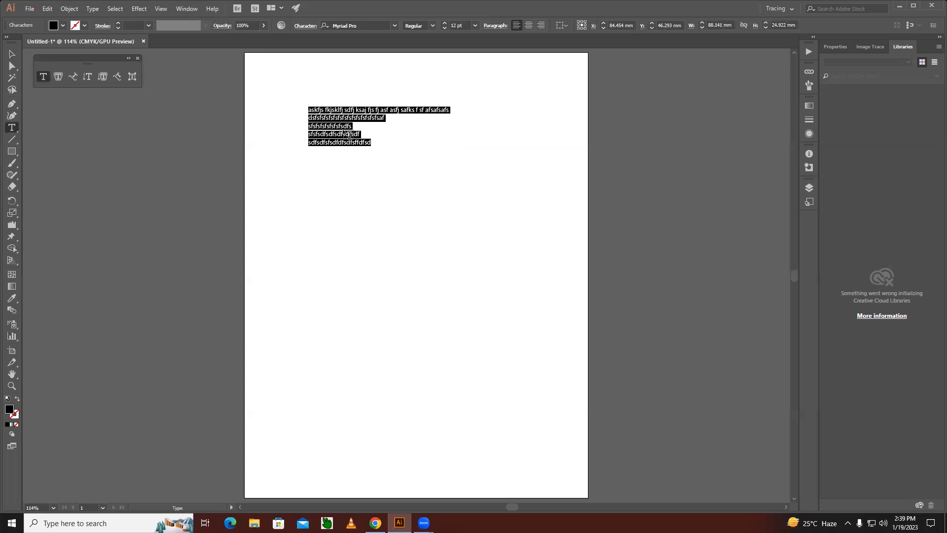
key(BackSpace)
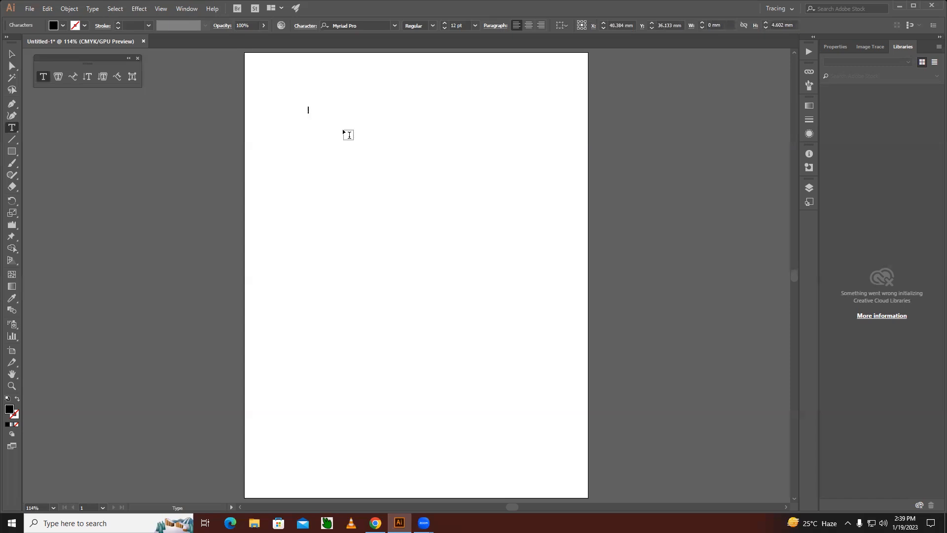
text(Illustrator)
- Set the font of the word "Illustrator" to Montserrat-Regular
double_click(320, 109)
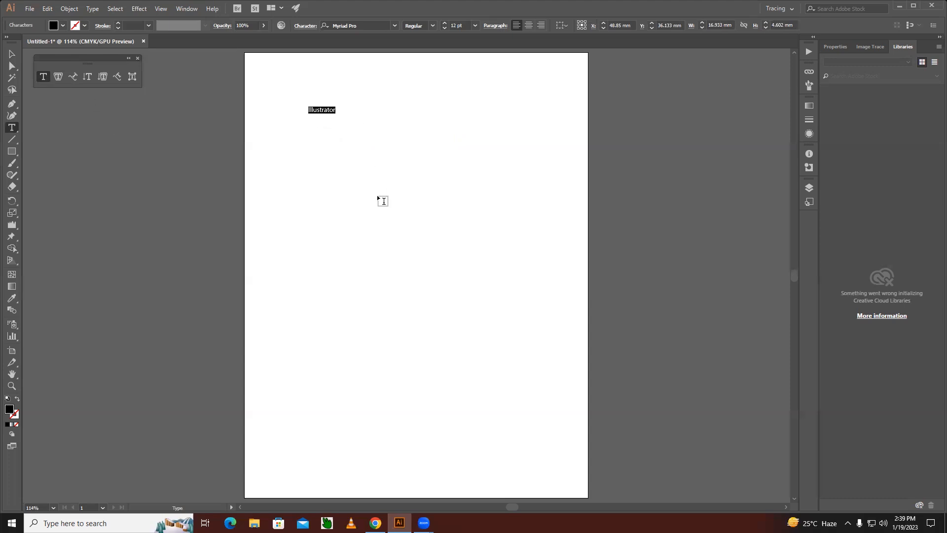
click(394, 26)
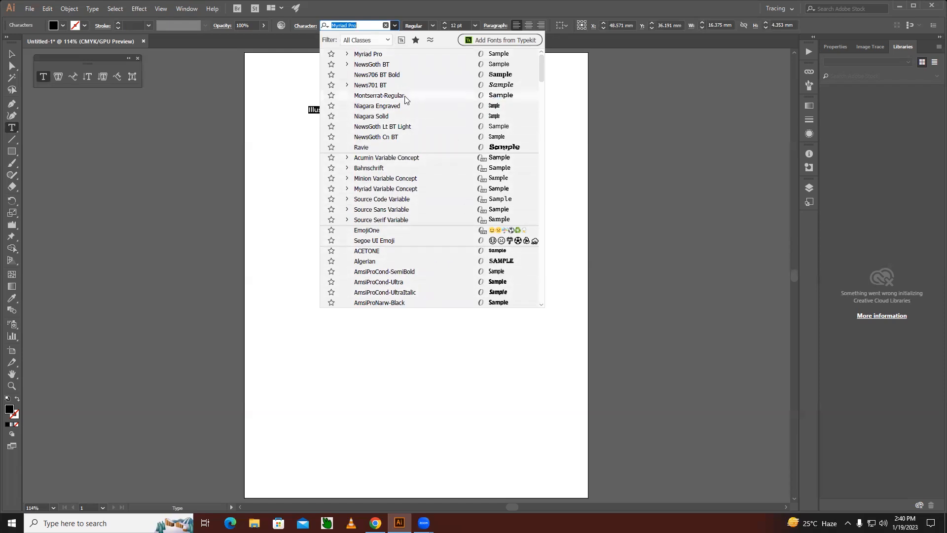
click(378, 96)
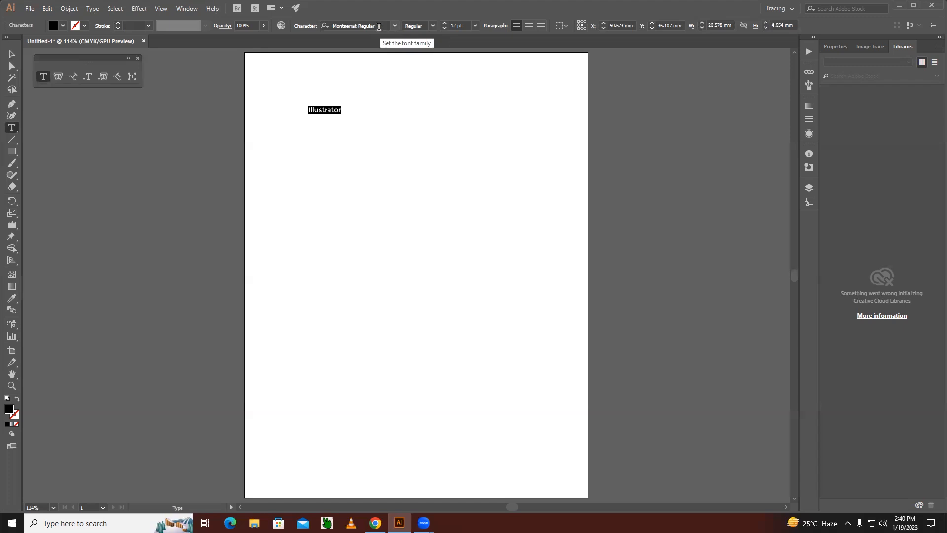
- Step through the fonts one by one and apply News701 BT Bold to the word "Illustrator"
click(379, 26)
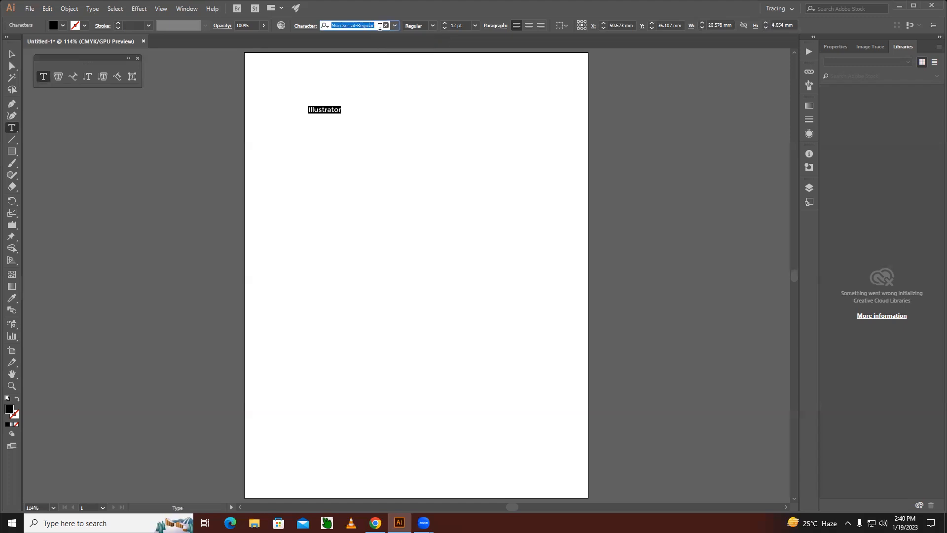
key(Down)
key(Down)
key(Down)
key(Down)
key(Down)
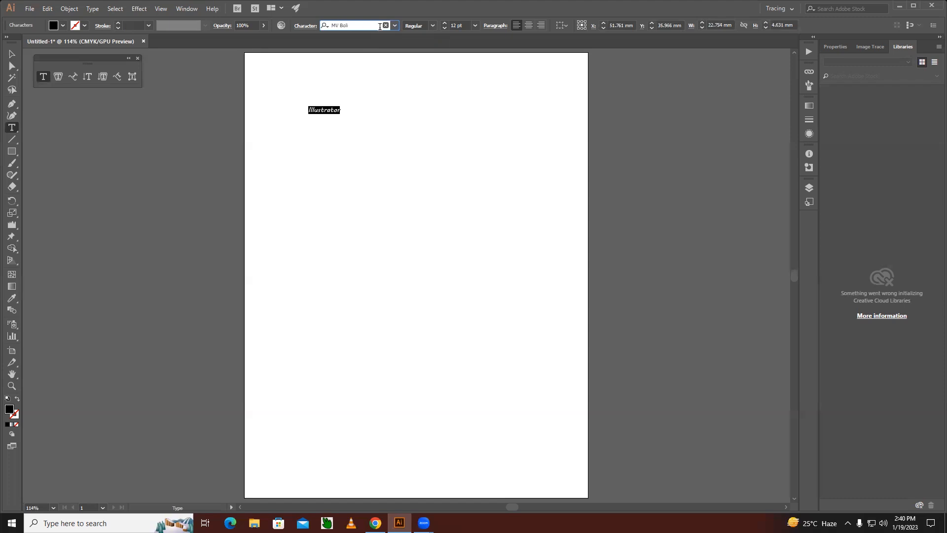
key(Down)
key(Down)
key(Down)
key(Down)
key(Down)
key(Down)
key(Down)
click(11, 54)
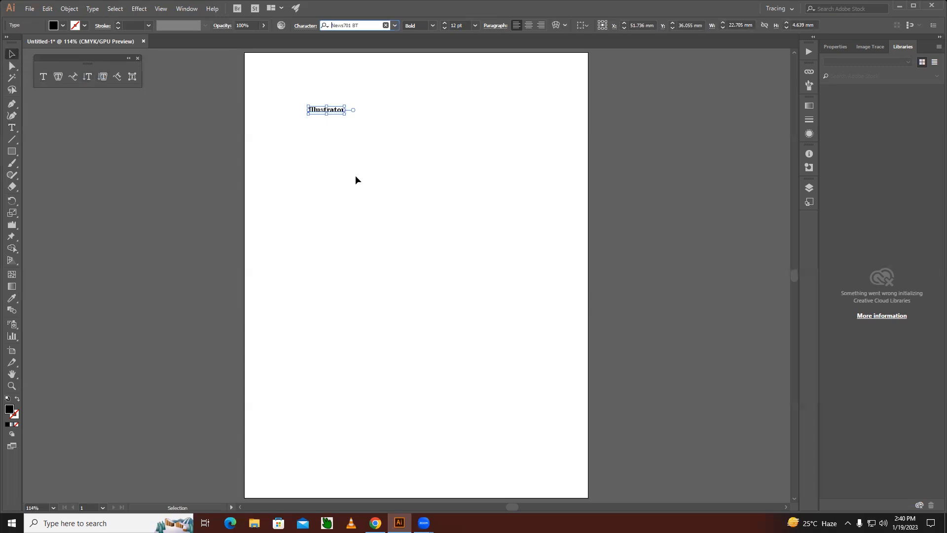
- Set the font size of the "Illustrator" text to 100 pt
click(476, 25)
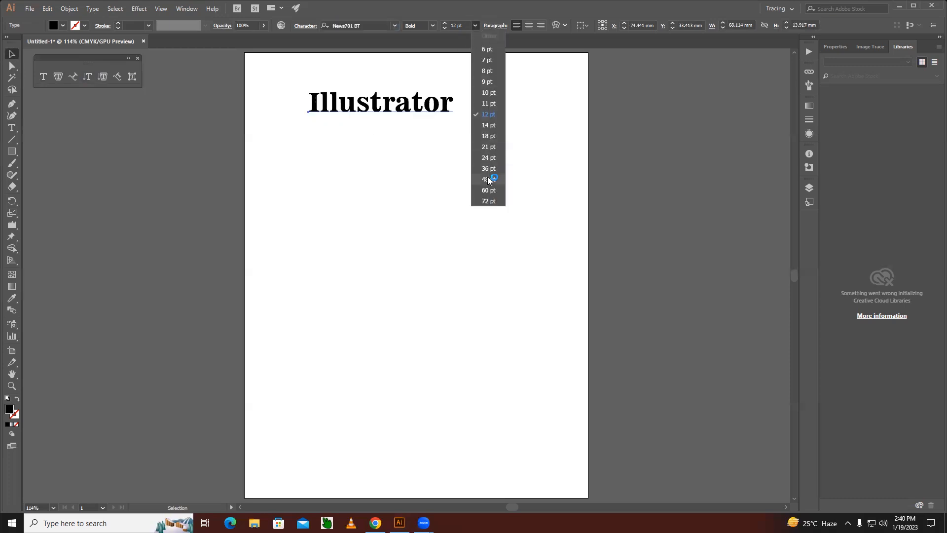
click(488, 201)
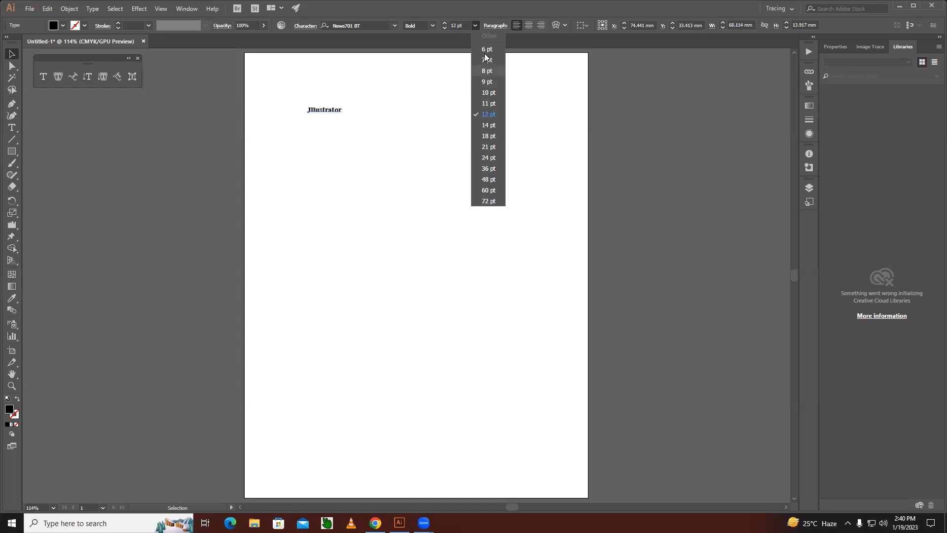
key(Escape)
click(461, 25)
text(1)
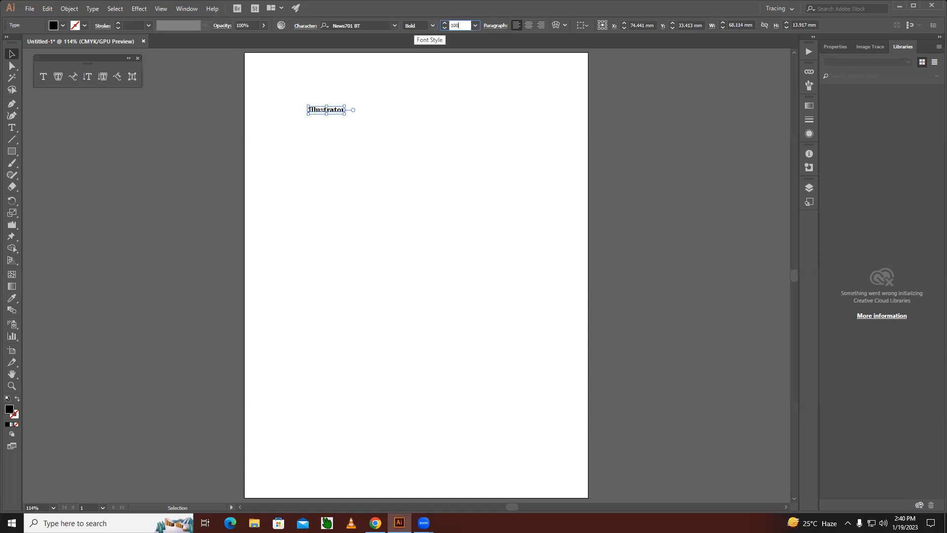
text(00)
key(Return)
- Reposition the enlarged "Illustrator" text in the upper part of the artboard, leaving room for a line above it
drag(385, 117, 347, 171)
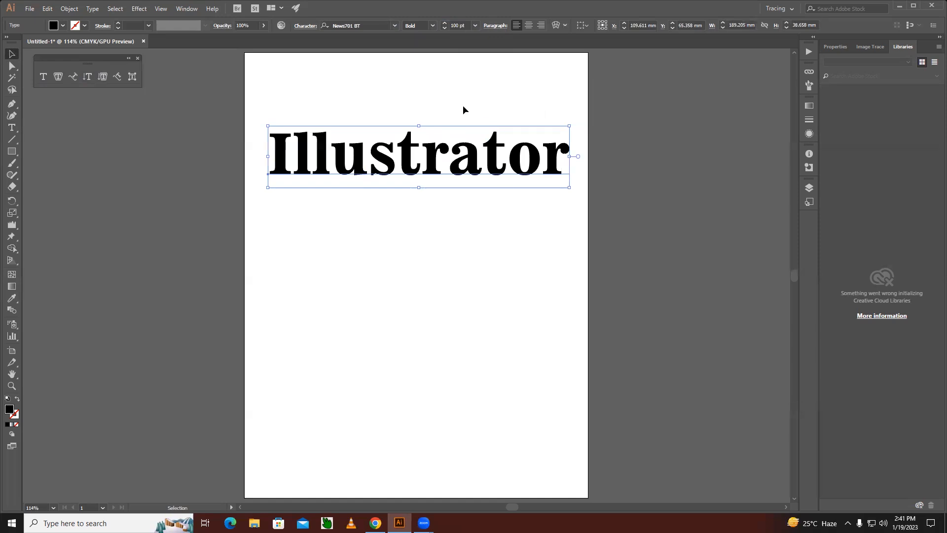
drag(464, 167, 471, 148)
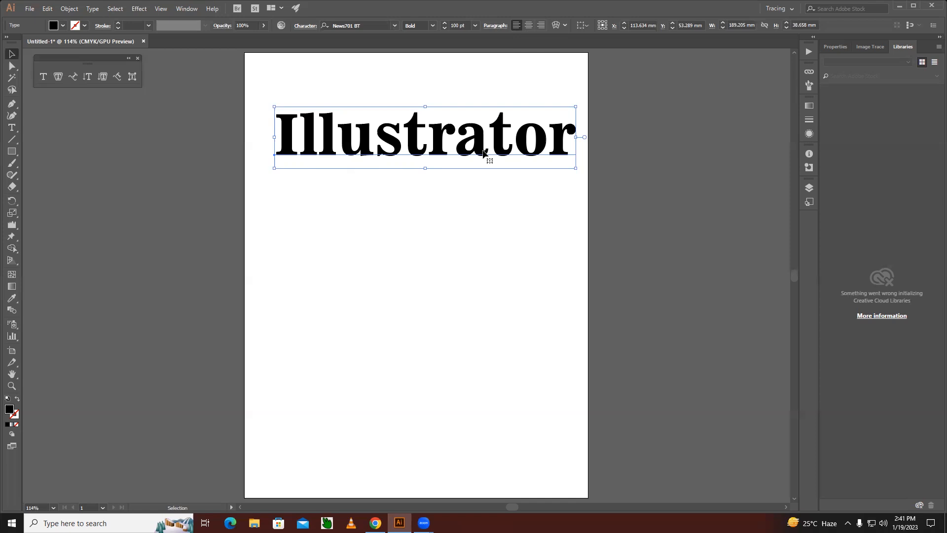
drag(482, 153, 489, 210)
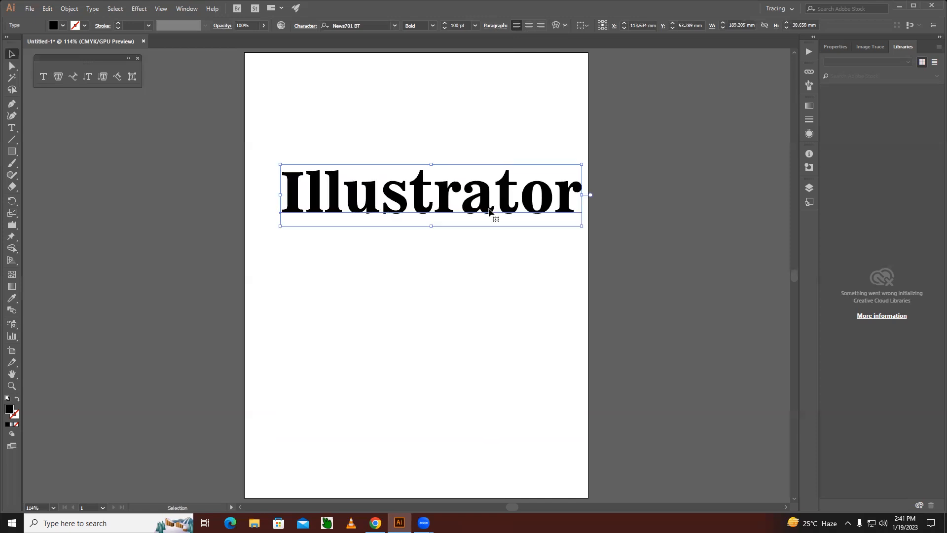
- Add the word "Adobe" on its own line above "Illustrator" in the same text object
key(t)
click(287, 183)
key(Return)
key(Up)
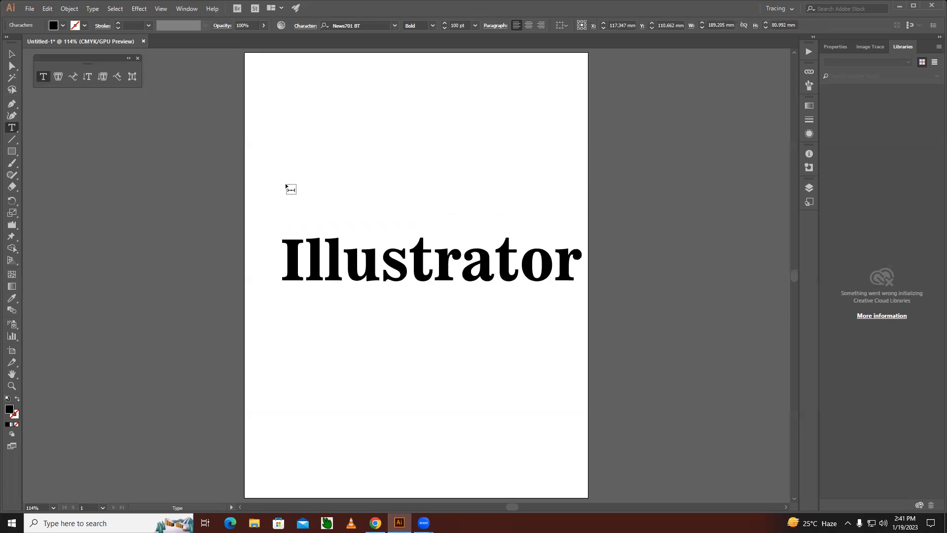
text(A)
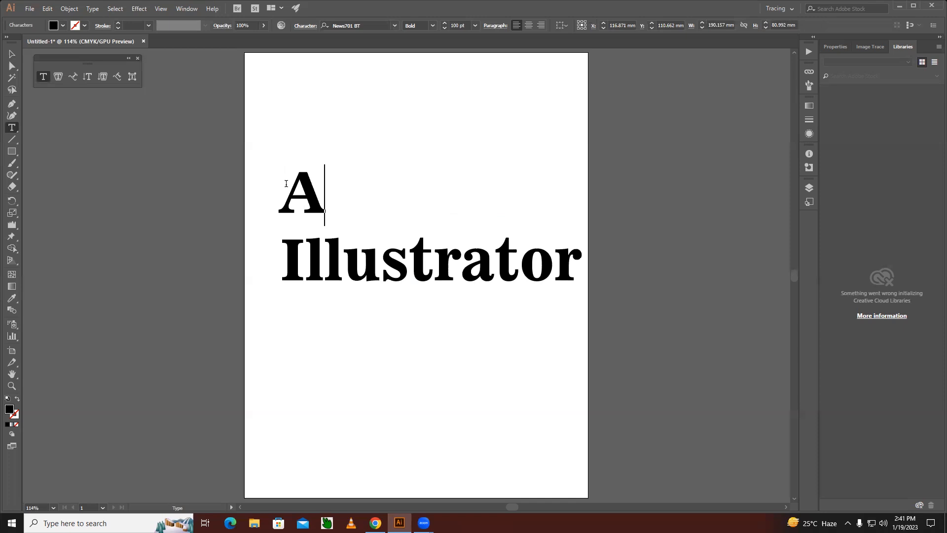
text(dobe)
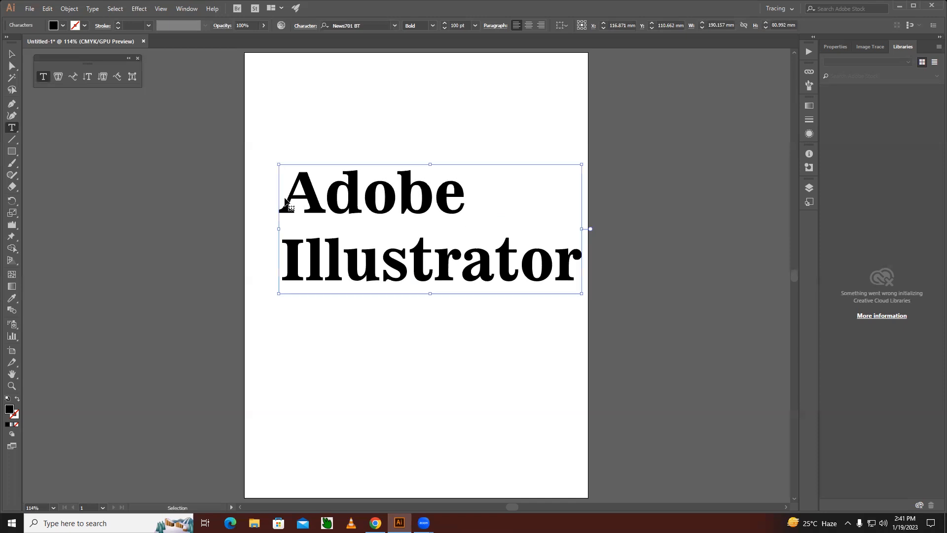
key(ctrl+a)
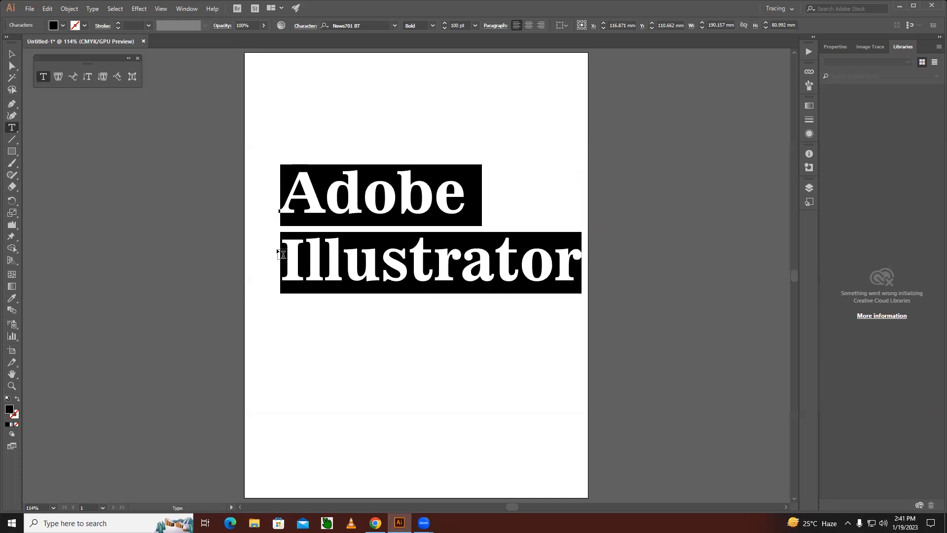
click(13, 53)
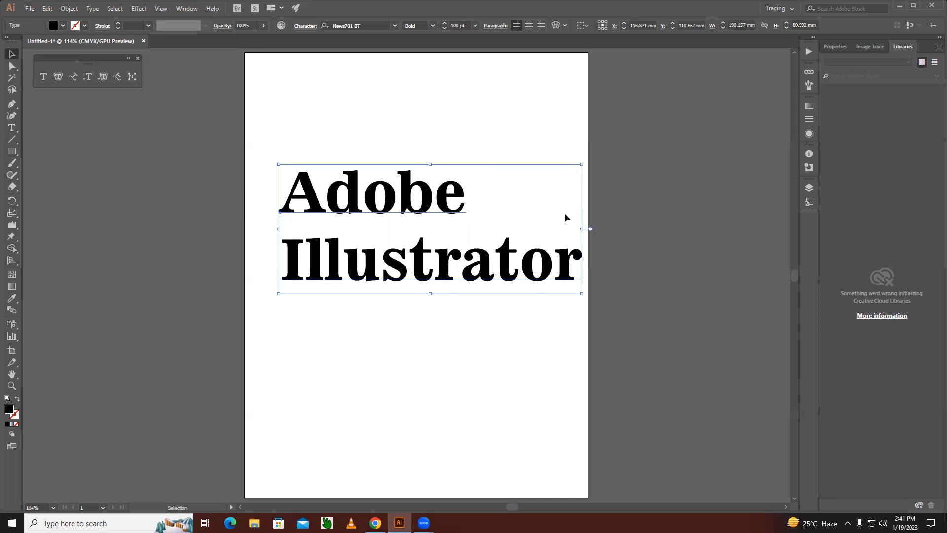
- Move the two-line text up slightly, center-align its paragraphs and bring it back to the middle of the artboard
drag(319, 203, 315, 178)
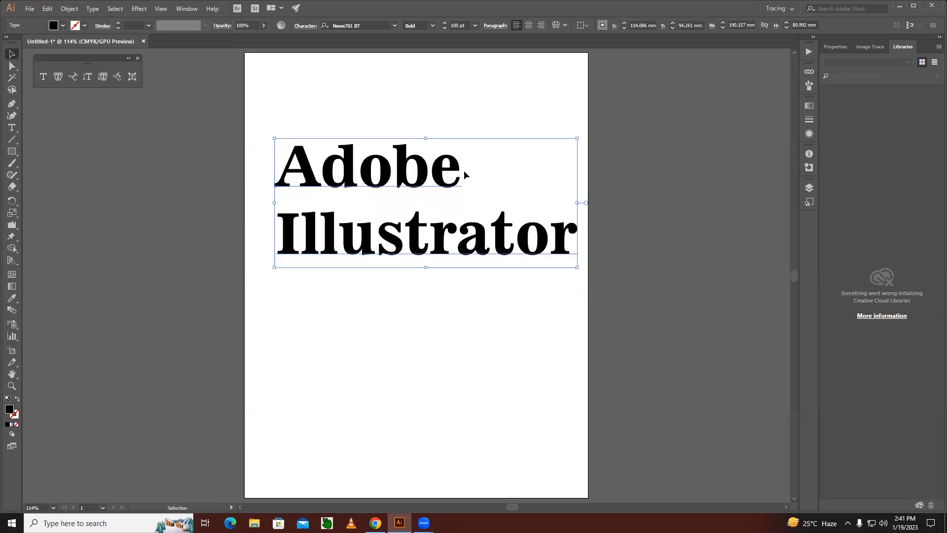
click(528, 26)
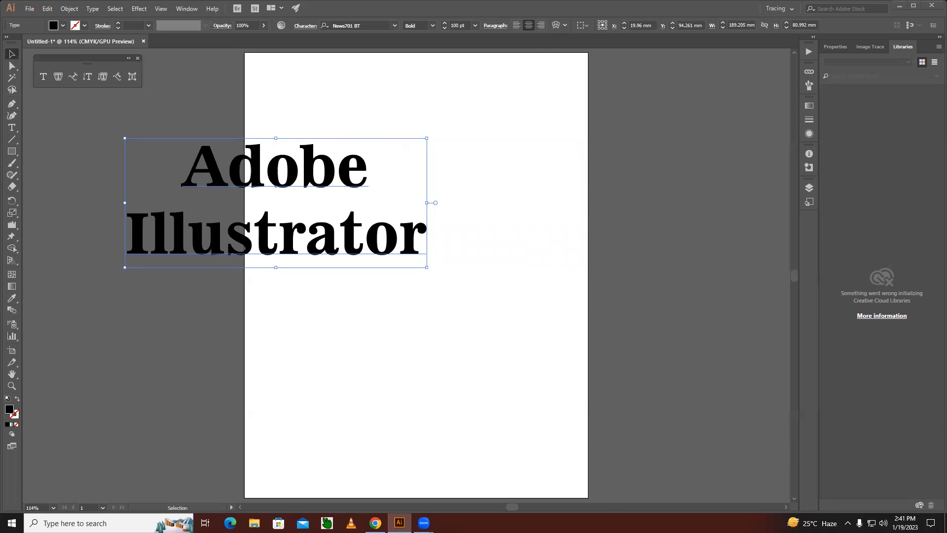
drag(311, 175, 452, 171)
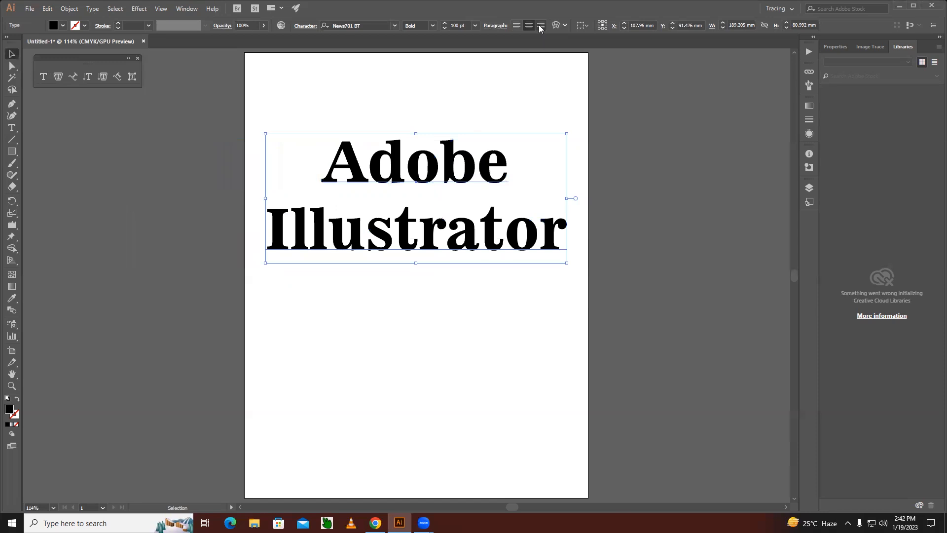
- Right-align the "Adobe Illustrator" text and move it back inside the artboard
click(538, 24)
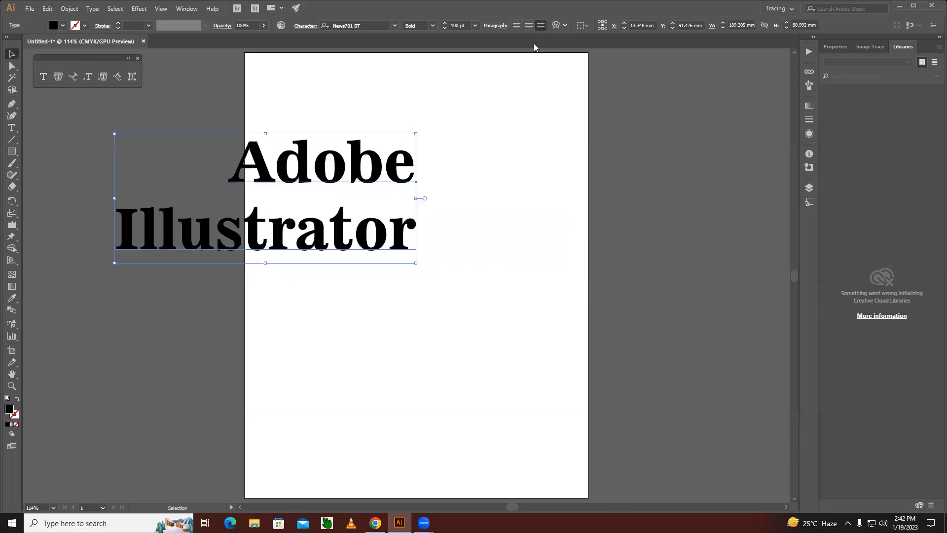
drag(392, 173, 583, 175)
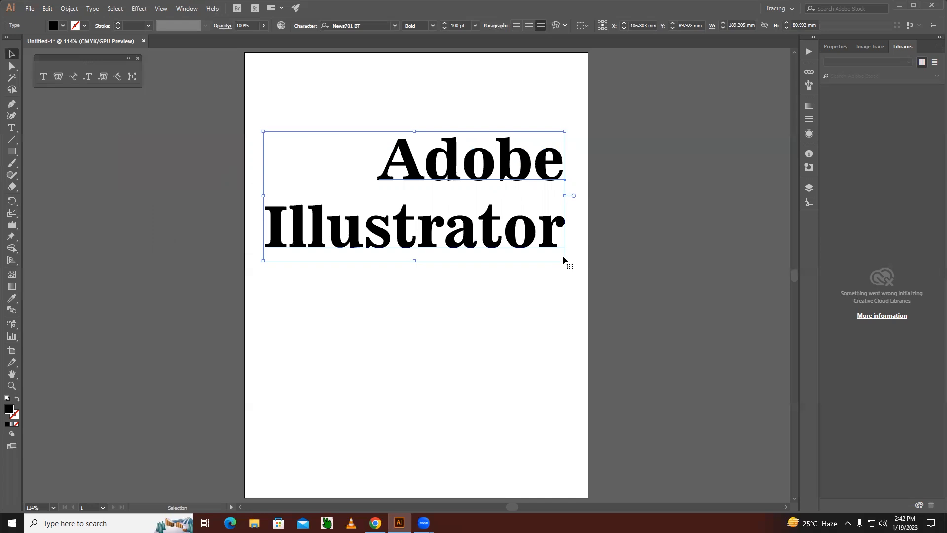
- Move the "Adobe Illustrator" text up to the top of the artboard
drag(484, 239, 489, 170)
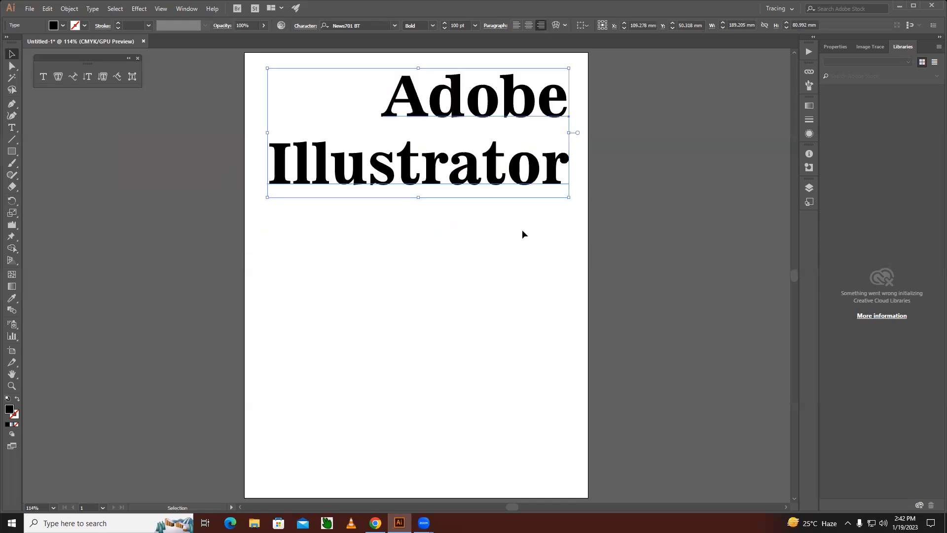
click(43, 76)
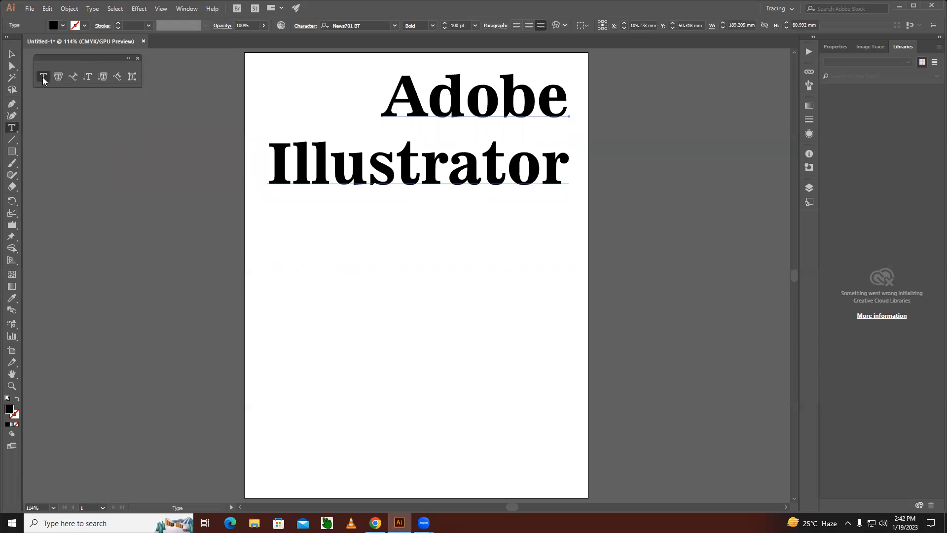
click(320, 242)
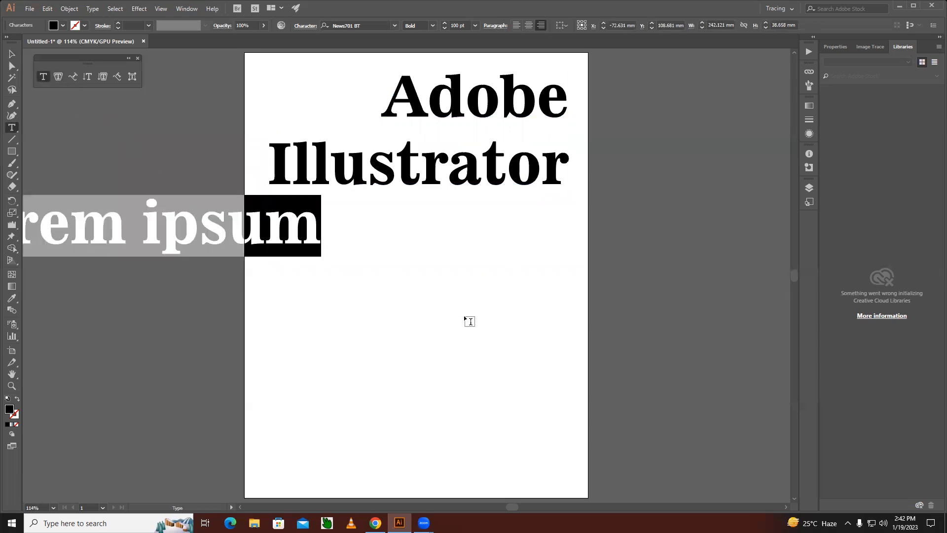
key(BackSpace)
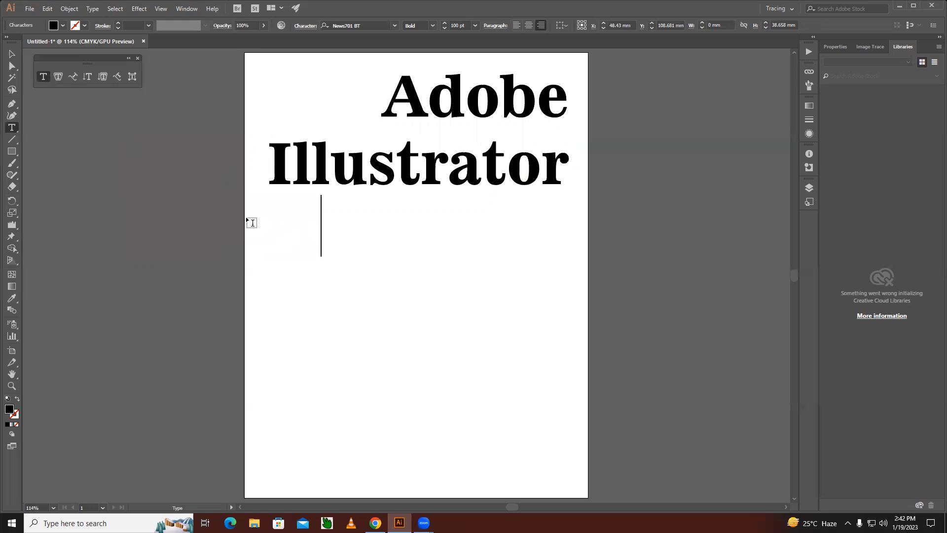
key(Escape)
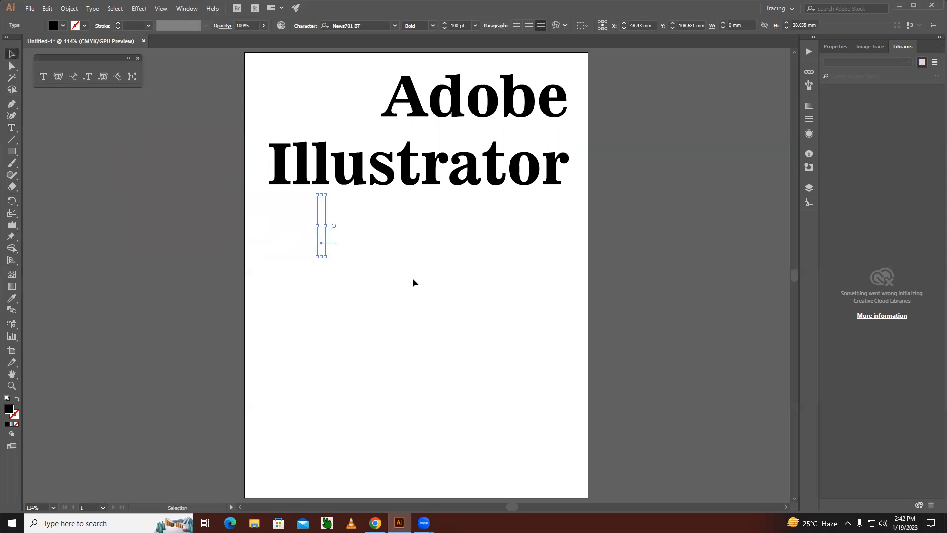
click(418, 288)
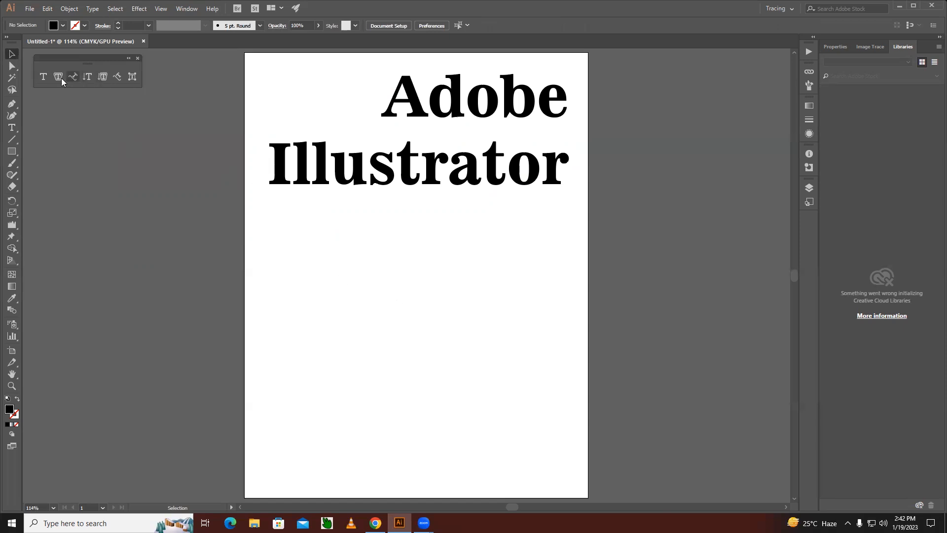
- Draw a text area about 145 by 78 mm below the heading and set its font size to 30 pt
click(43, 76)
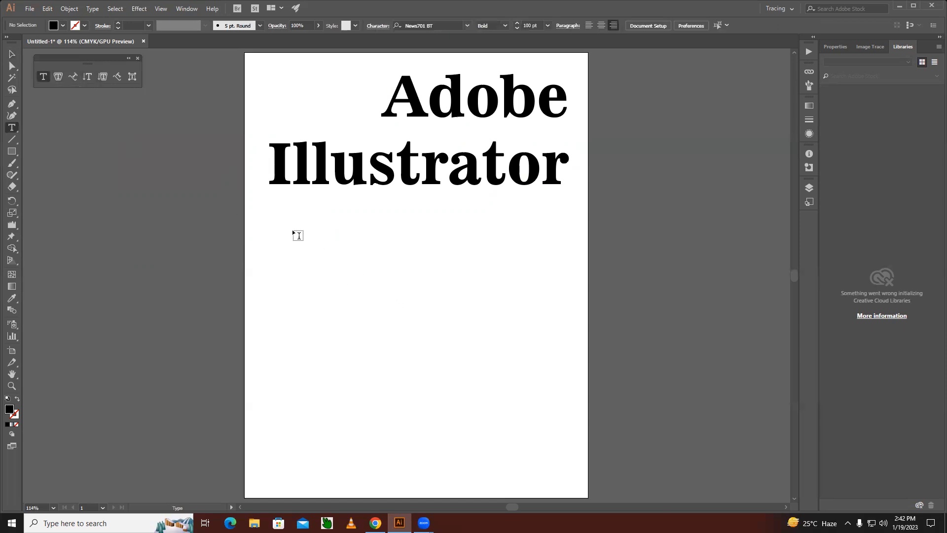
drag(297, 225, 530, 350)
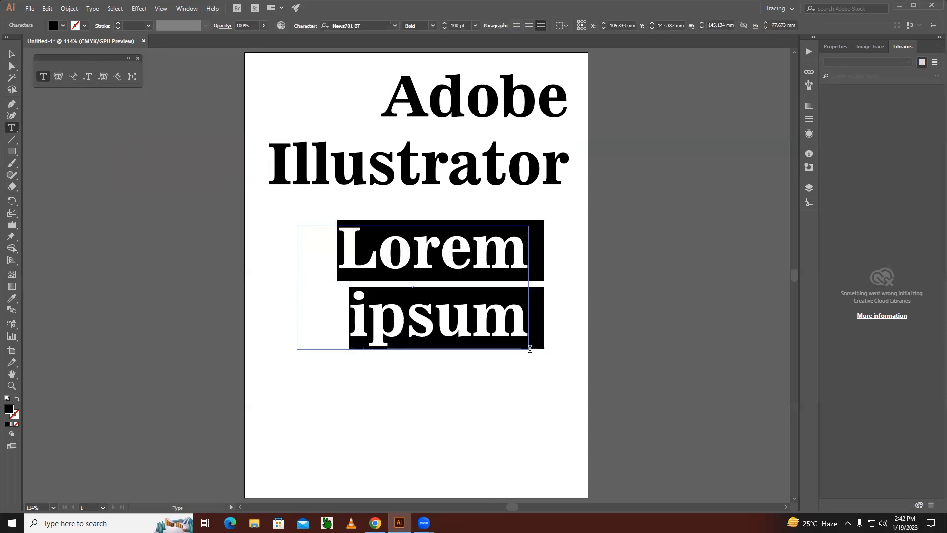
click(468, 25)
text(30)
key(Return)
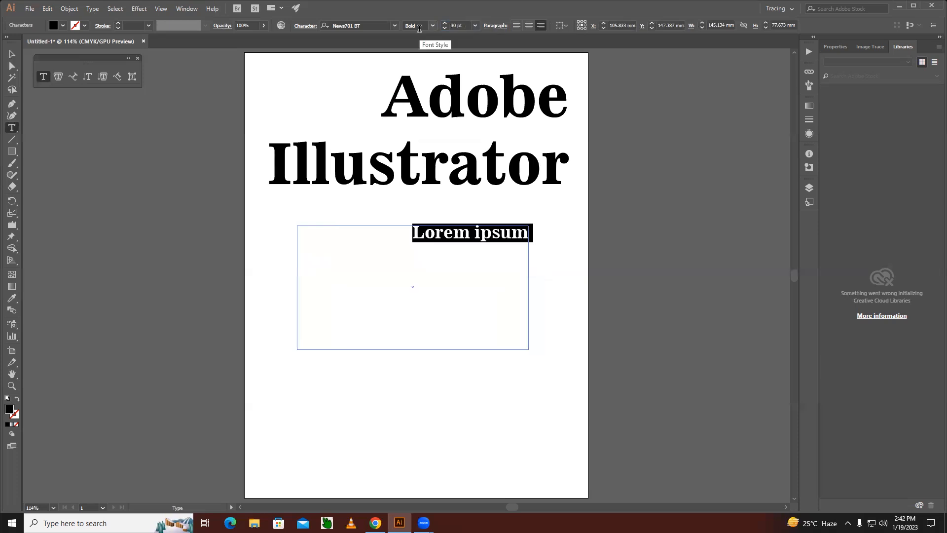
- Replace the placeholder in the rectangular text area with three lines of random sample characters beginning "sdjfljsfj sjf"
text(sdjfljsfj sjf s)
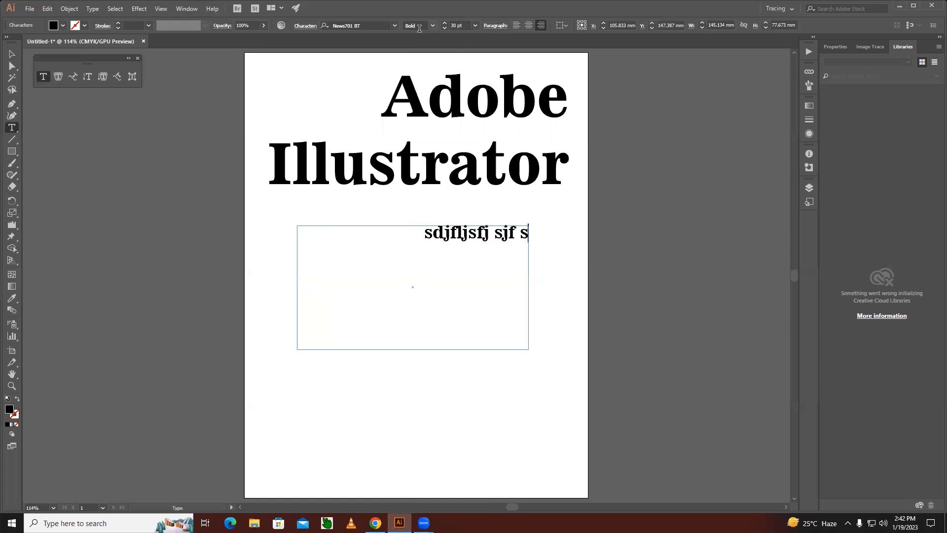
text(safdsfsfsfsfdsdfsdfsd)
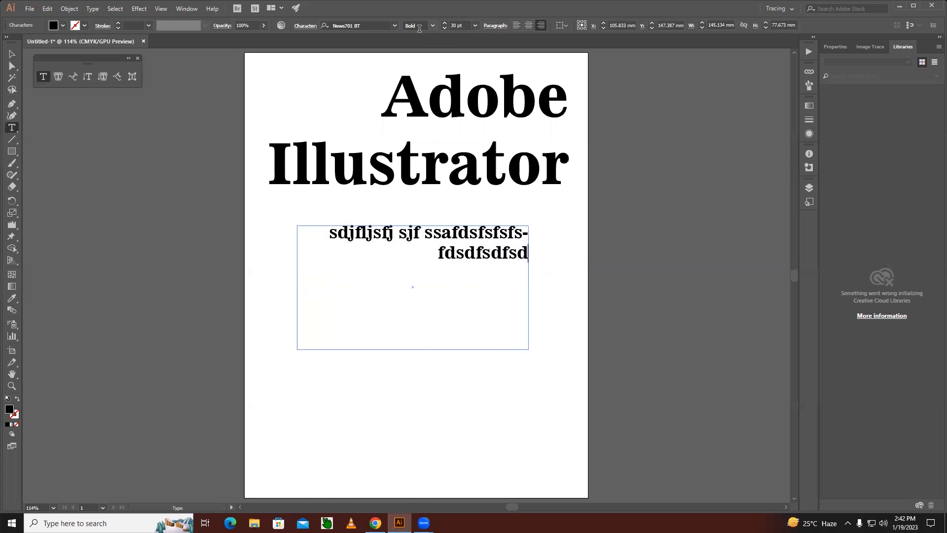
text(fsfsdfsdfsdfdsfsdfsdfsdfsdf)
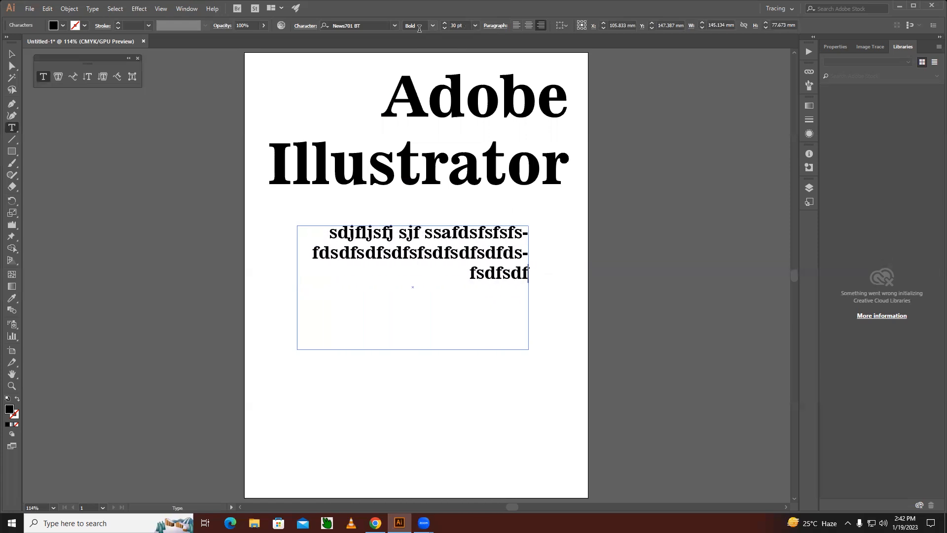
text(ssdf)
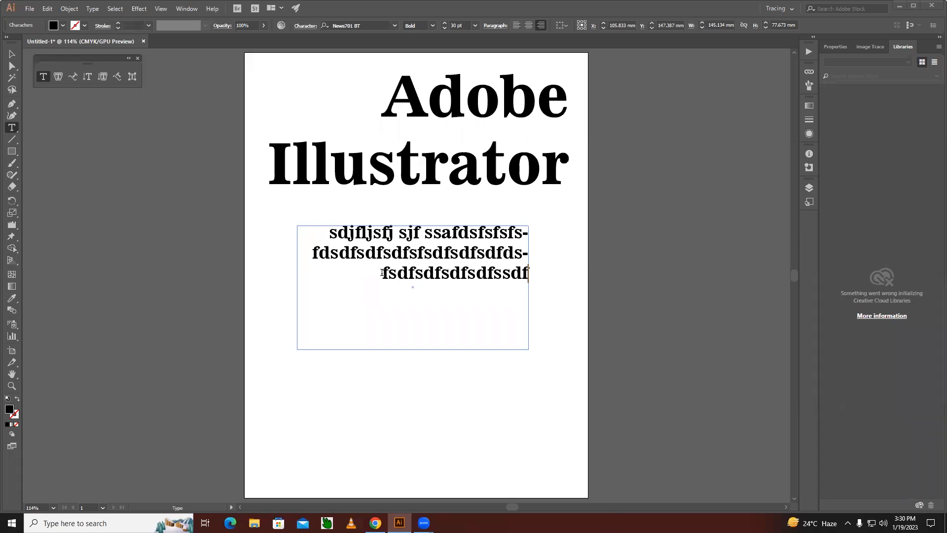
- Delete the rectangular text area with its sample characters from below the heading
key(ctrl+a)
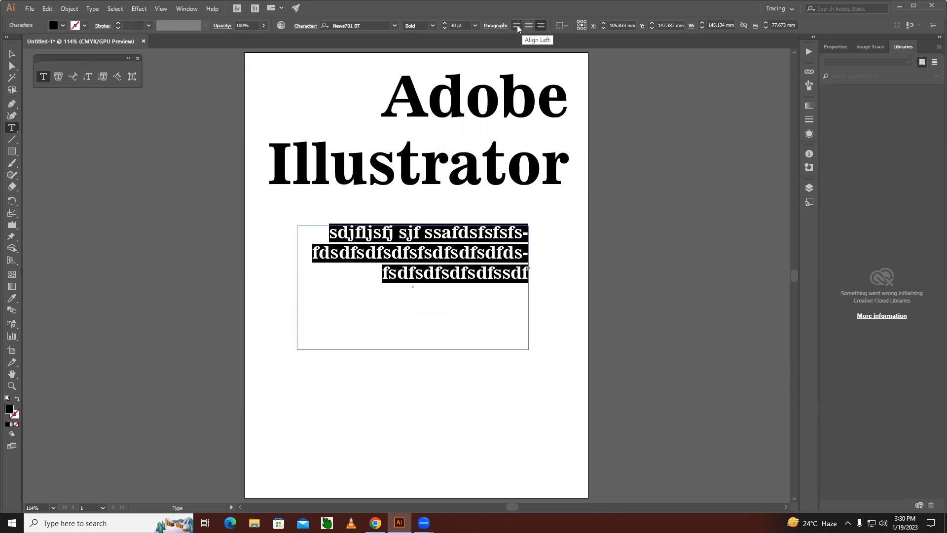
click(12, 54)
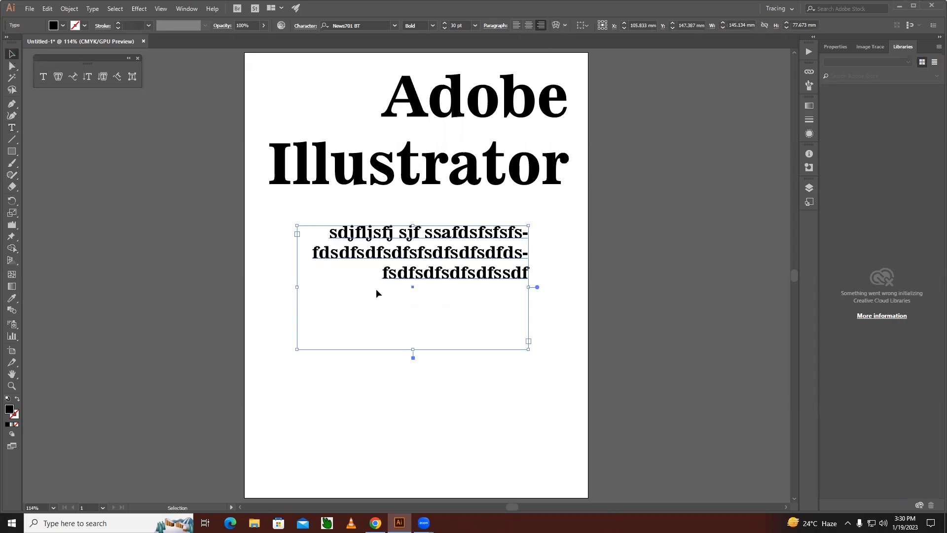
key(Delete)
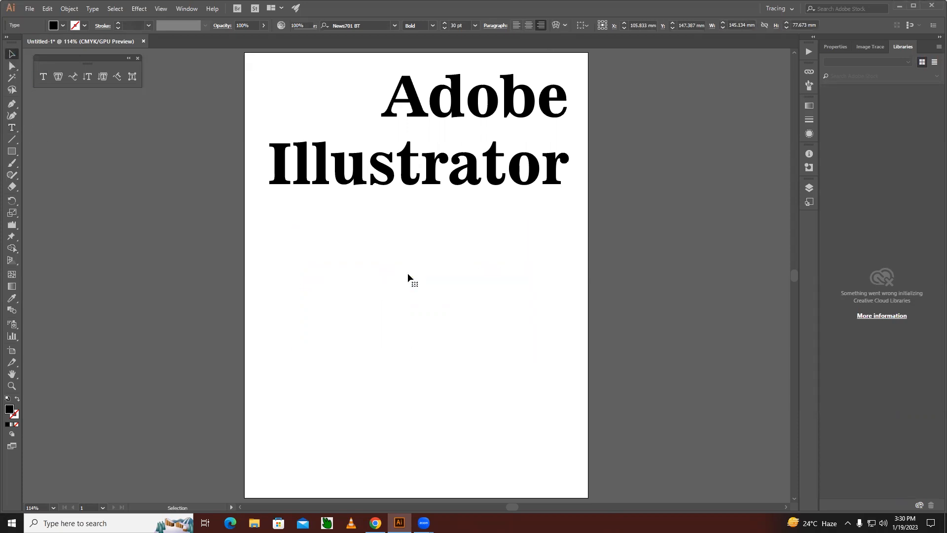
- Center-align the "Adobe Illustrator" heading and move it back inside the upper part of the artboard
key(t)
double_click(407, 179)
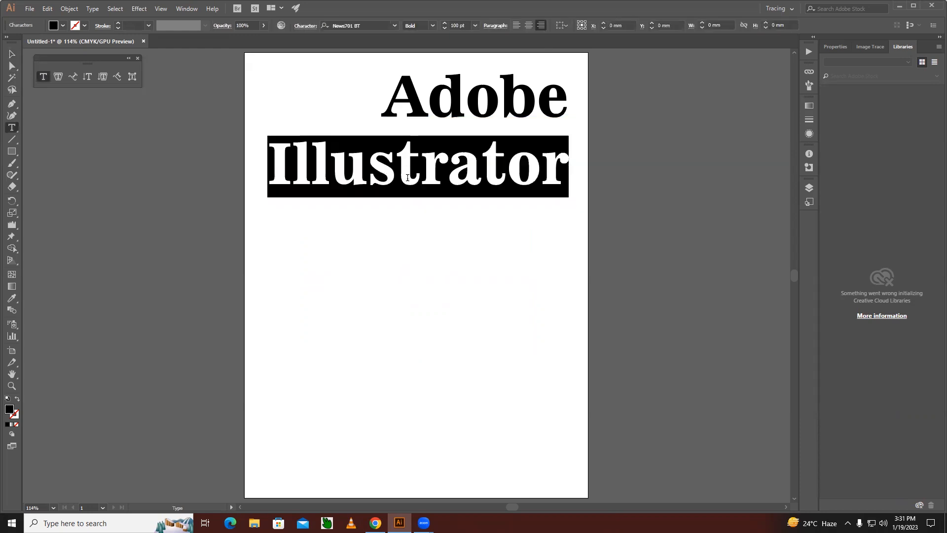
key(ctrl+a)
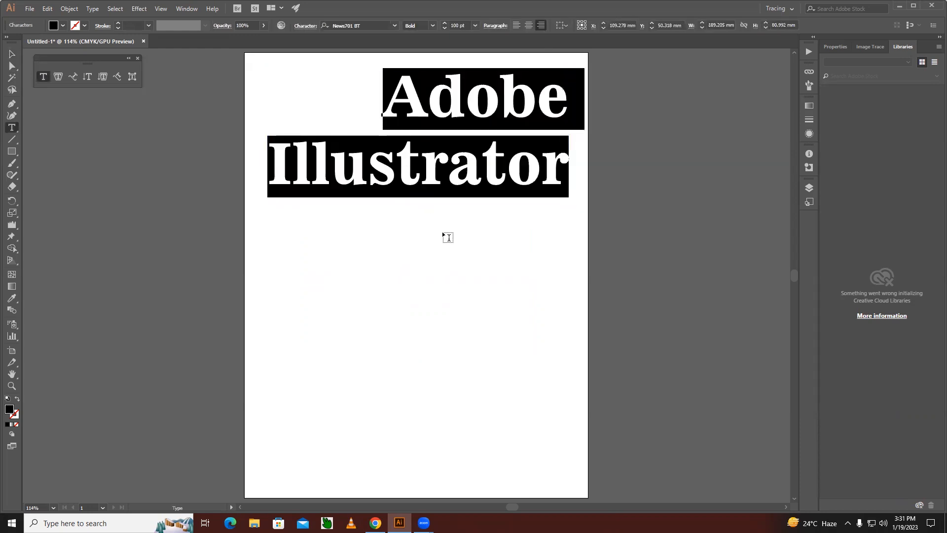
click(529, 26)
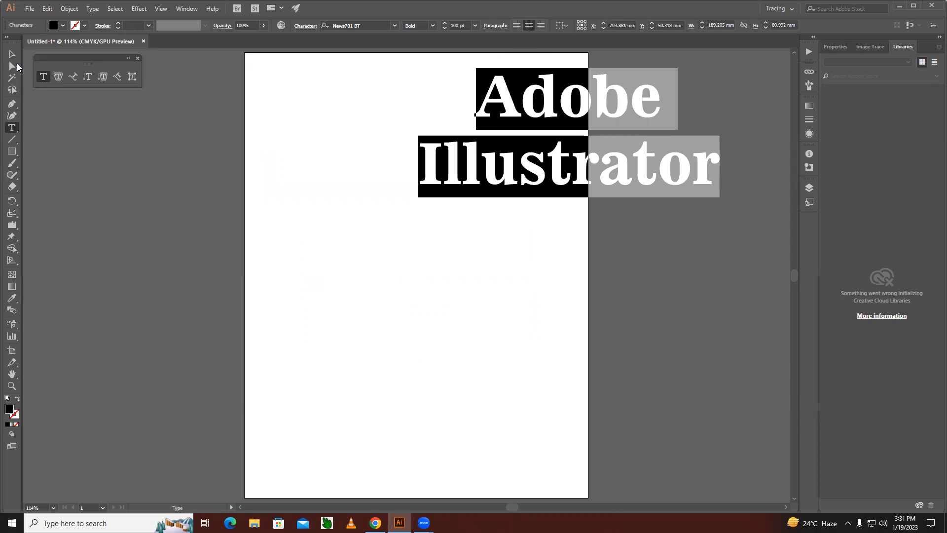
key(Escape)
drag(498, 170, 416, 182)
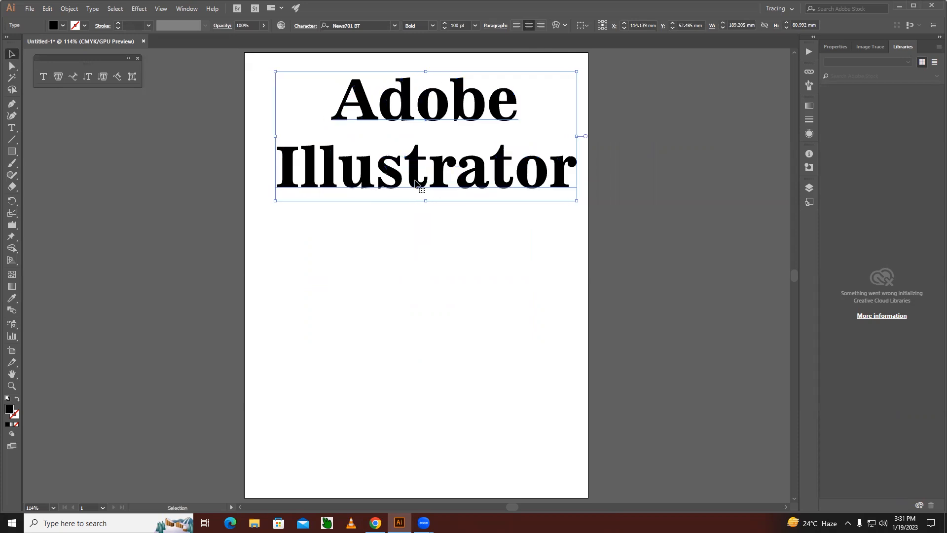
click(368, 26)
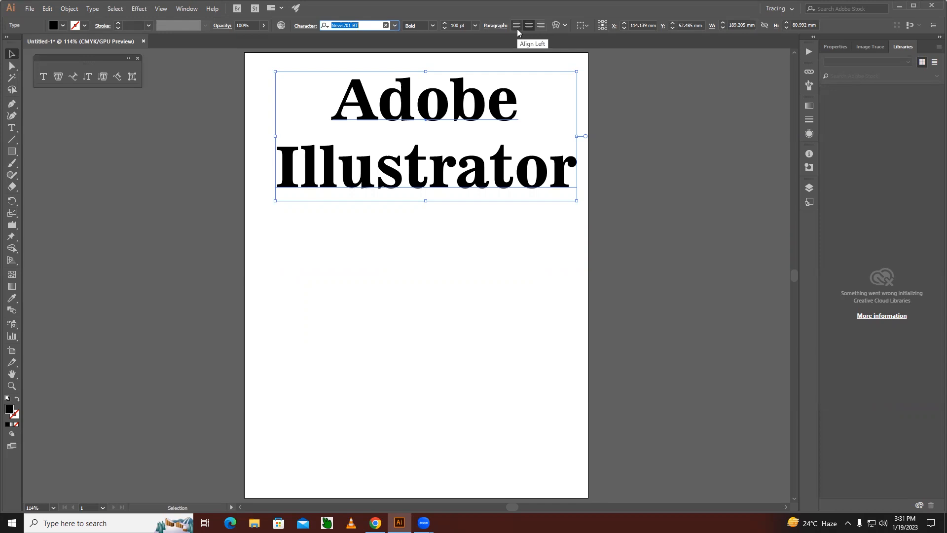
click(440, 174)
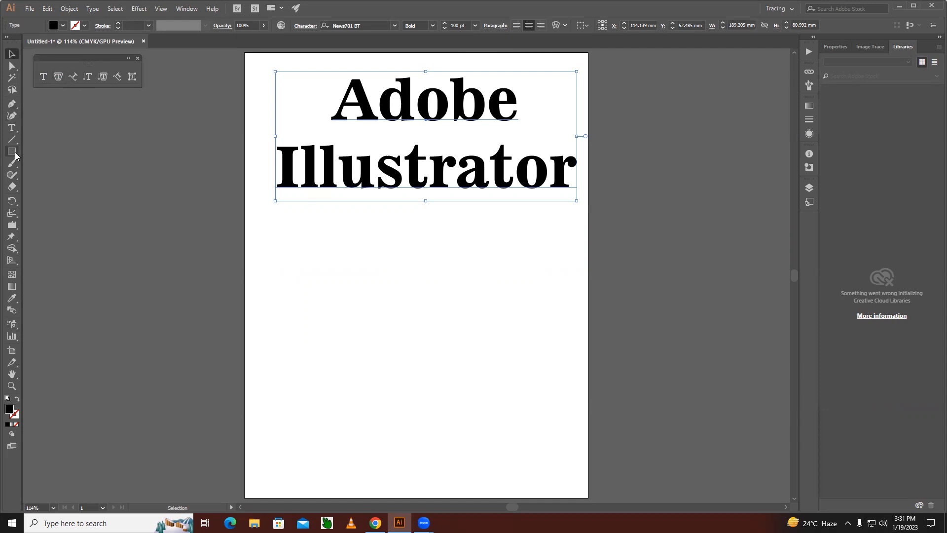
- Draw a circle about 110 mm in diameter below the heading and turn it into a text container with the Area Type tool
drag(15, 156, 31, 174)
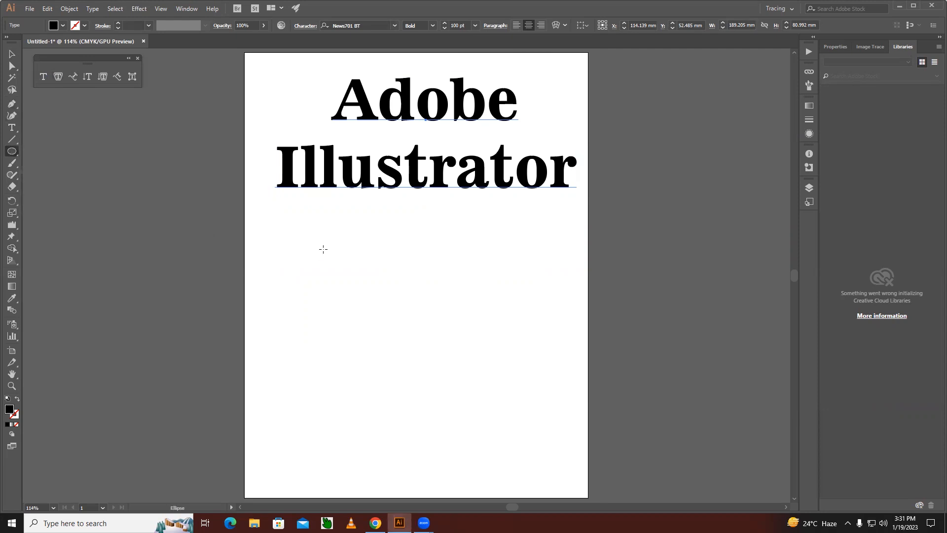
drag(336, 241, 510, 368)
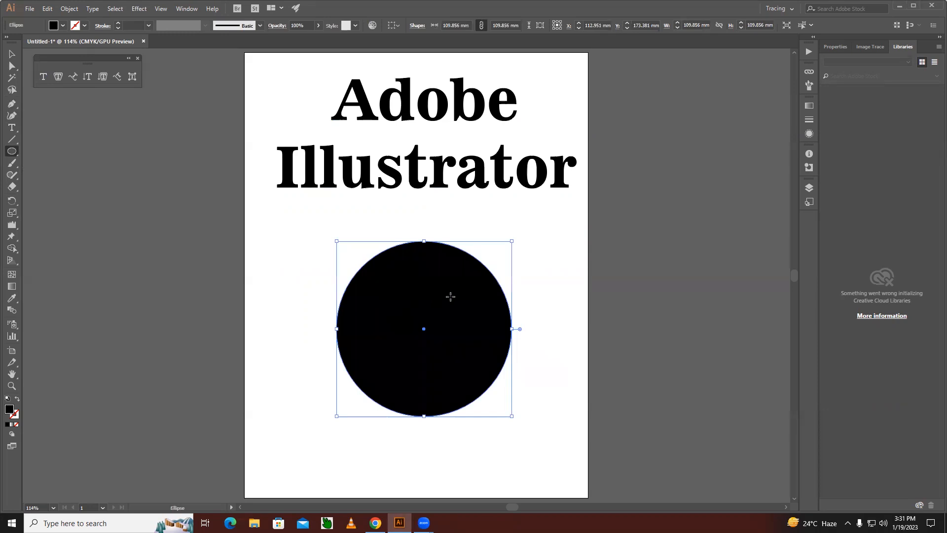
click(58, 77)
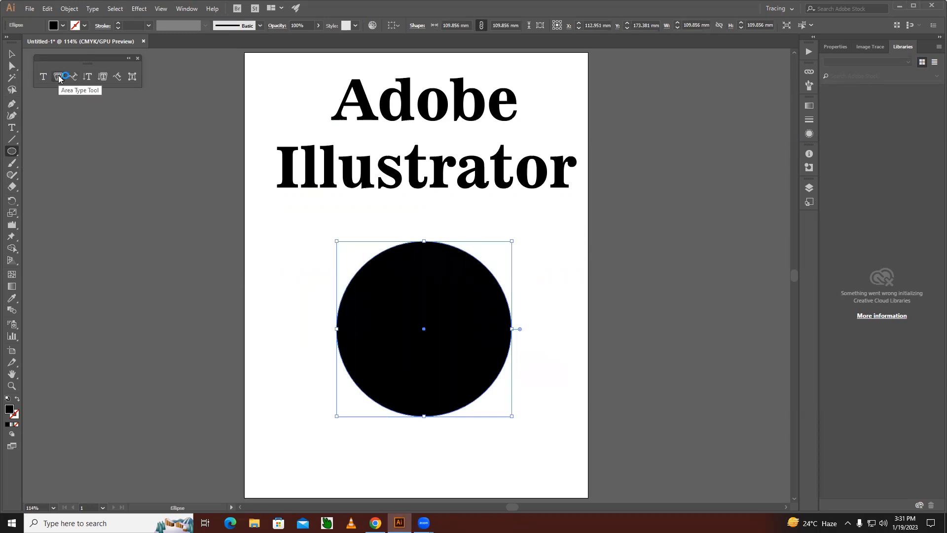
click(422, 243)
- Reduce the font size of the placeholder text inside the circle to 6 pt
key(ctrl)
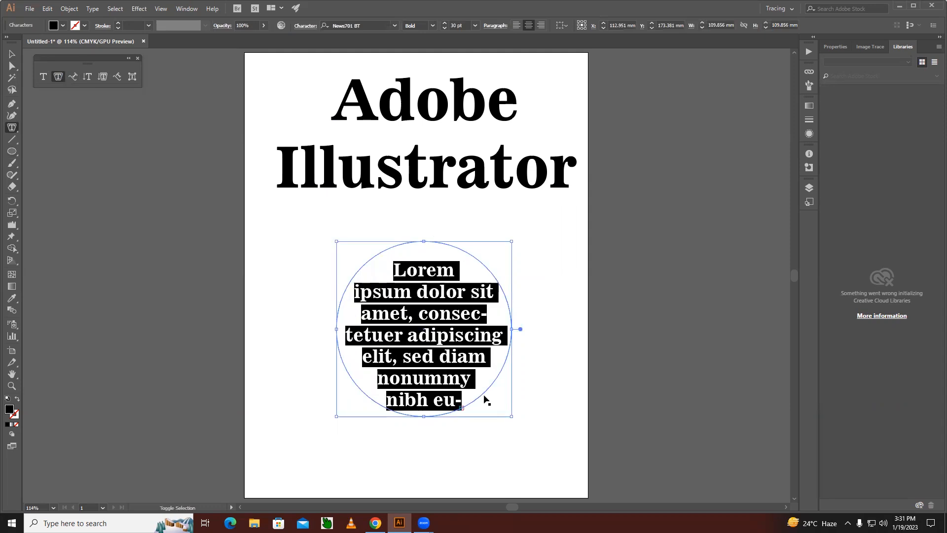
key(ctrl+shift+comma)
key(ctrl+shift+comma)
key(ctrl+shift+comma)
key(ctrl+shift+comma)
key(ctrl+shift+comma)
key(ctrl+shift+comma)
key(ctrl+shift+comma)
key(ctrl+shift+comma)
key(ctrl+shift+comma)
key(ctrl+shift+comma)
key(ctrl+shift+comma)
key(ctrl+shift+comma)
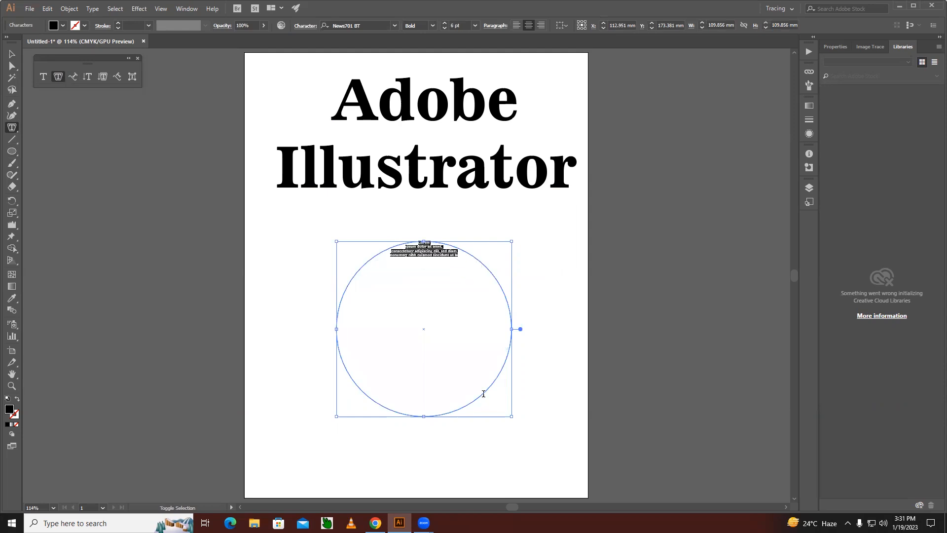
- Replace the circle's placeholder text with sample characters beginning "sdf lsjdf lksjd" and enlarge them to 16 pt
key(ctrl)
key(ctrl+shift+period)
key(ctrl+shift+period)
key(ctrl+shift+period)
key(ctrl+shift+period)
key(ctrl+shift+period)
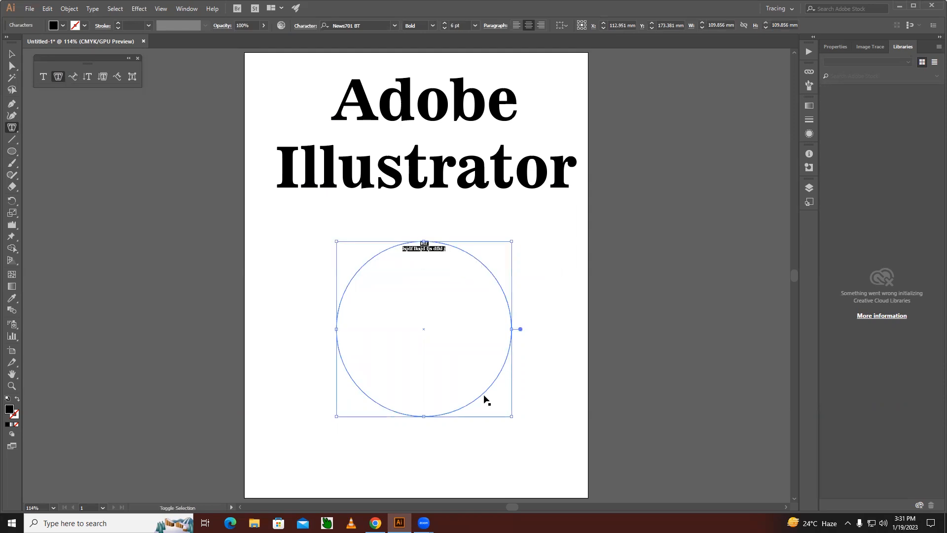
click(484, 394)
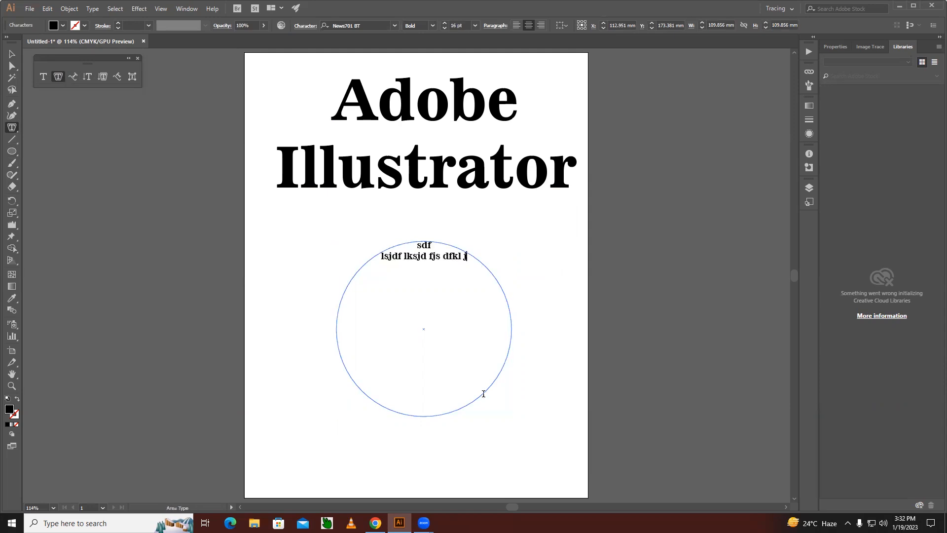
- Continue the sample text inside the circle with more random characters, ending in "fjs dfksj df"
text(s dkfjs djf)
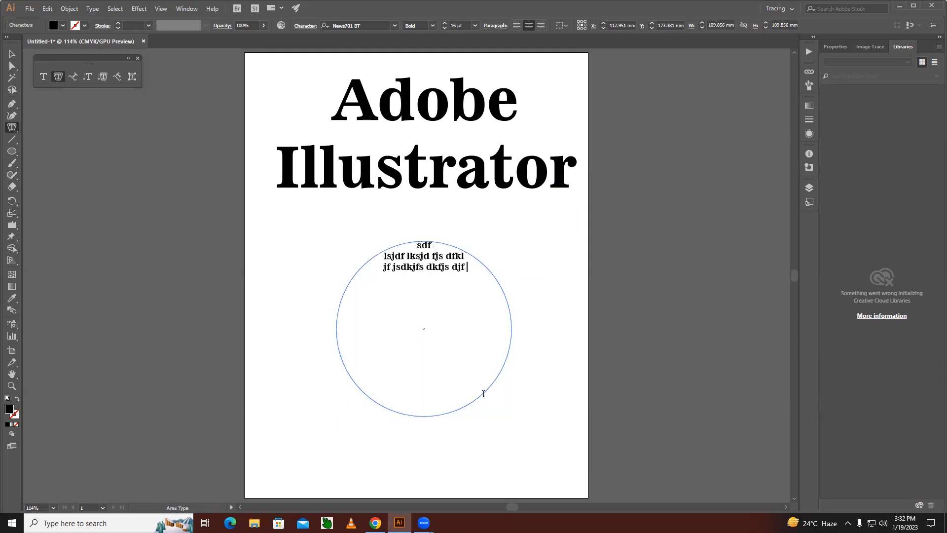
text( slkjf j j j fjsd fks djkfj skjdf skjdf)
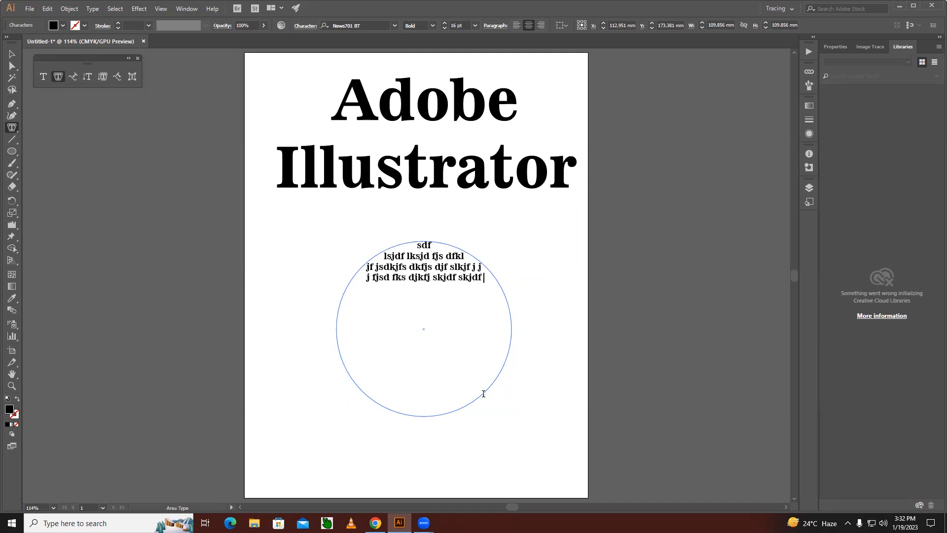
text( sjf js fjs dflks dkfjs dfjs dklfj sjdf sjdf sjd fjs dfksj df)
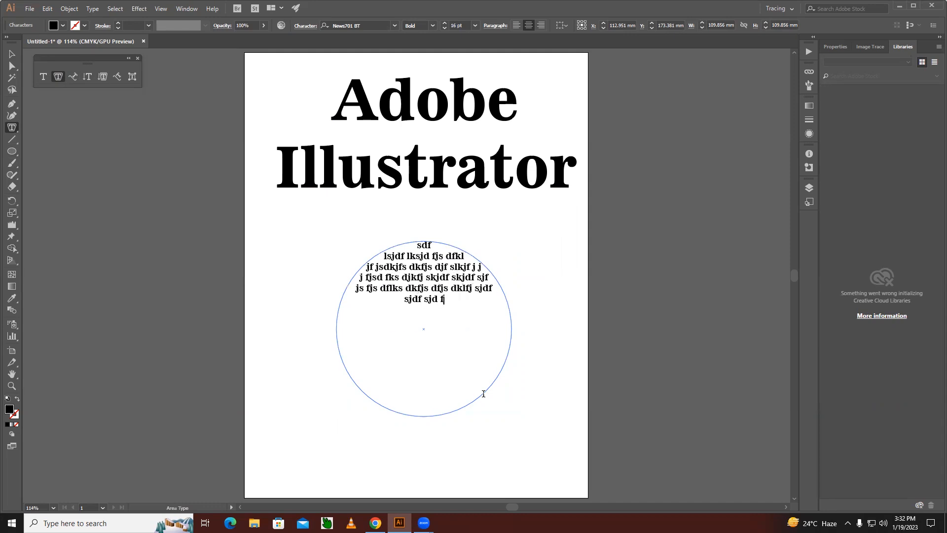
- Copy all the sample text in the circle, paste it repeatedly until the circle is filled, and deselect the text
key(ctrl+a)
key(ctrl+c)
key(ctrl+v)
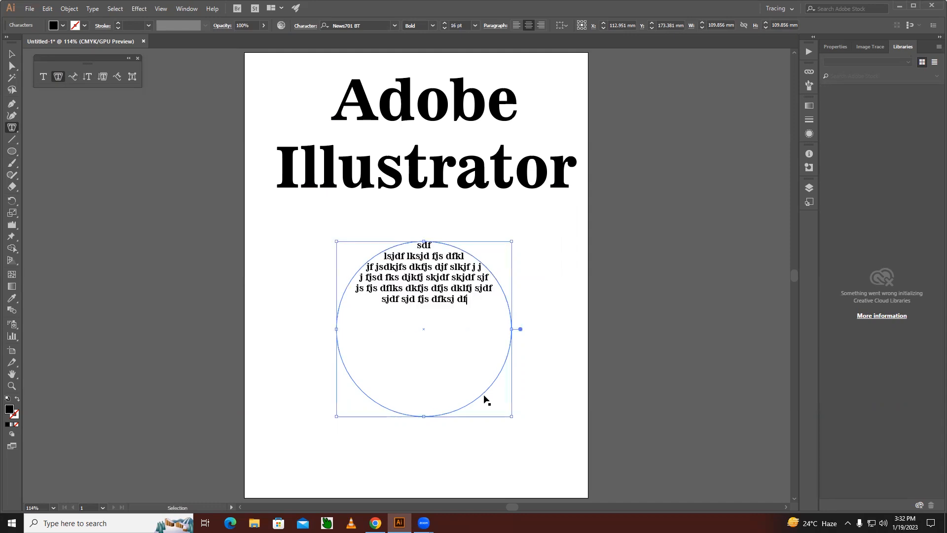
key(ctrl+v)
key(ctrl+v)
key(ctrl+v)
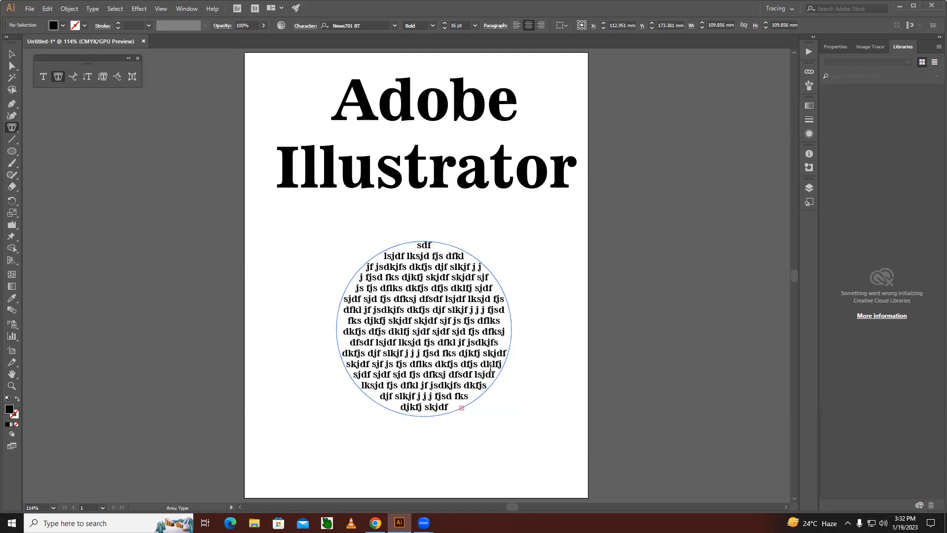
click(11, 54)
click(235, 301)
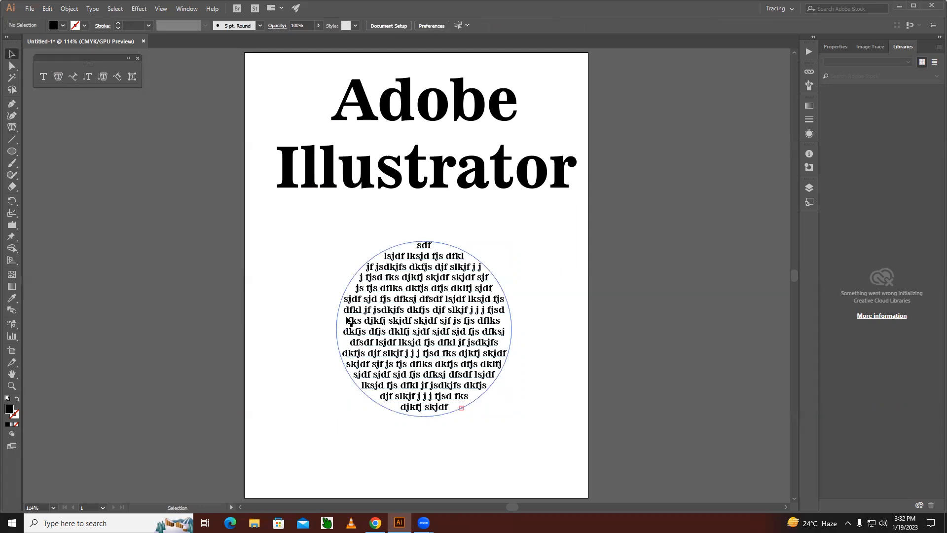
- Move the text-filled circle off the artboard and draw an unfilled irregular shape about 159 by 108 mm below the heading with the Pen tool
drag(446, 296, 691, 224)
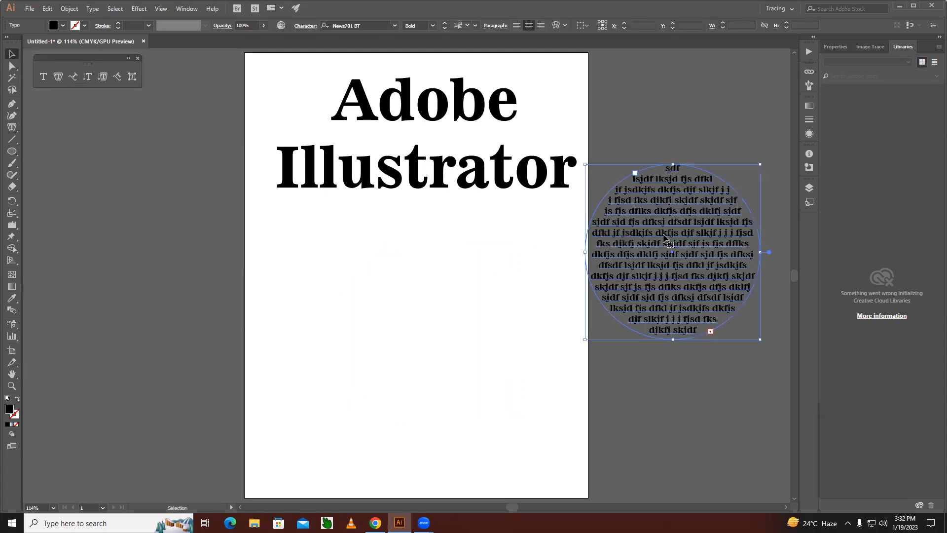
click(12, 104)
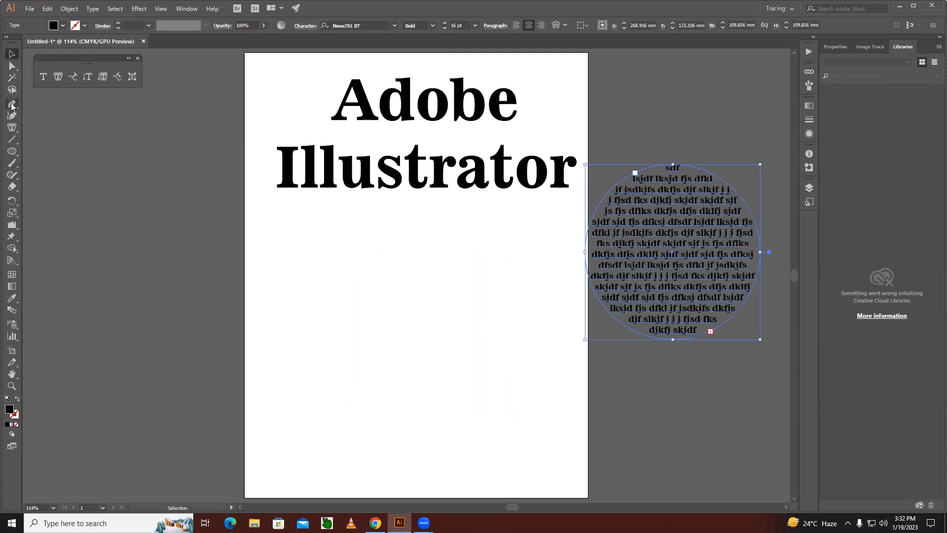
click(348, 277)
click(468, 256)
click(510, 350)
click(556, 382)
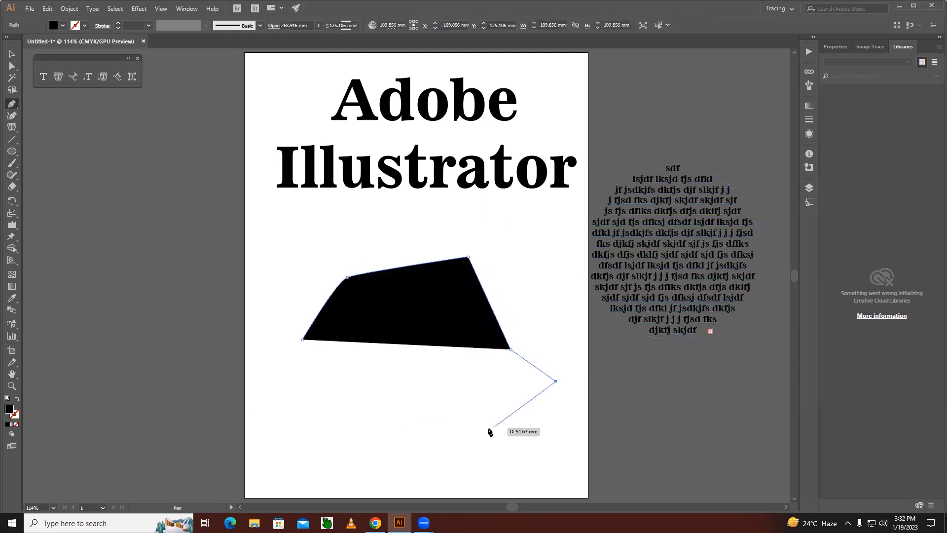
click(488, 428)
click(474, 403)
click(424, 404)
click(425, 368)
key(Escape)
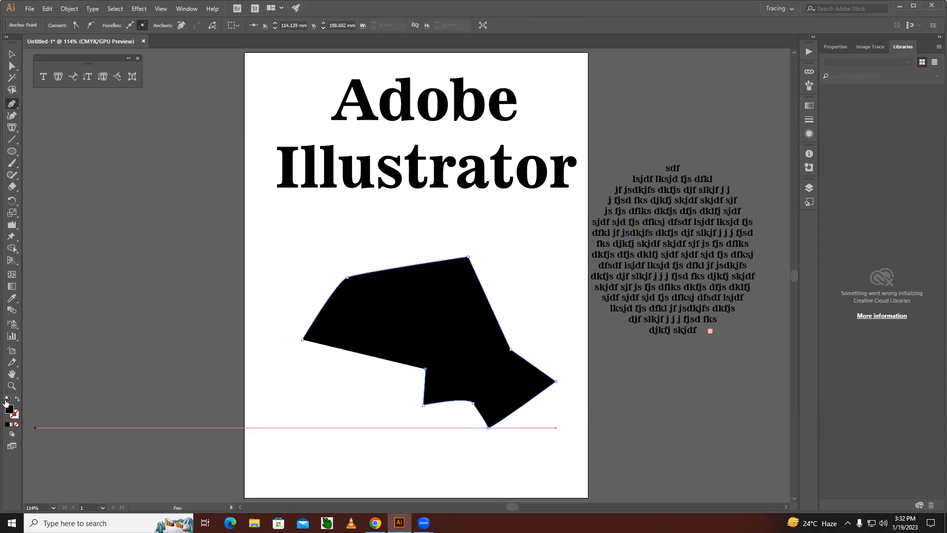
click(16, 424)
- Turn the irregular shape into an area type container and enter random sample text beginning "sdjfksjf ksjdf" and ending in "sdfj sj"
click(58, 76)
click(349, 277)
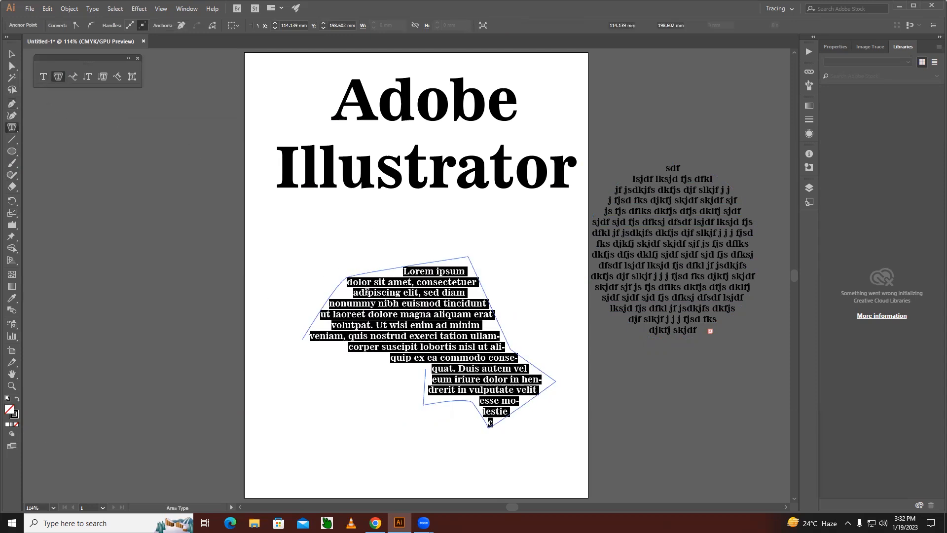
text(sdjfksjf ksjdf sjd)
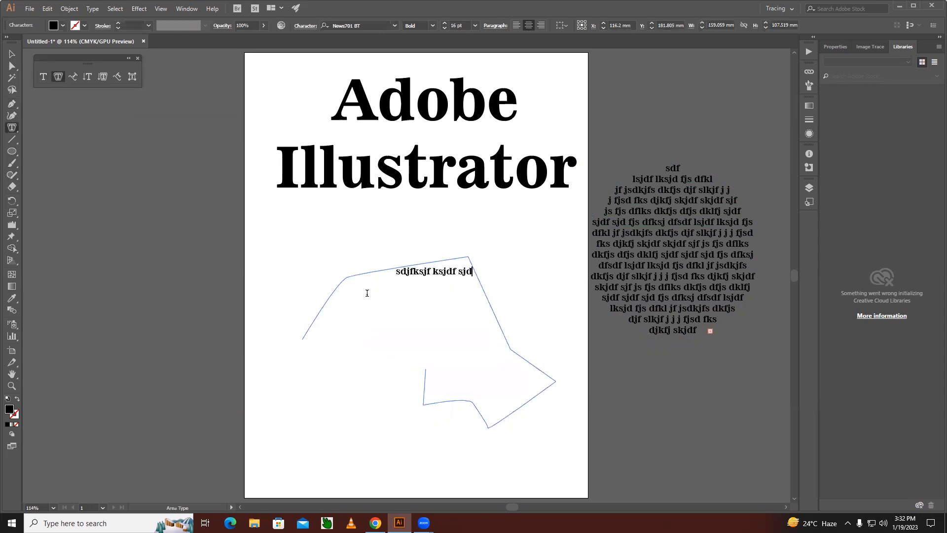
text(f sjdf sj fjs fjs fj aj jakdfj )
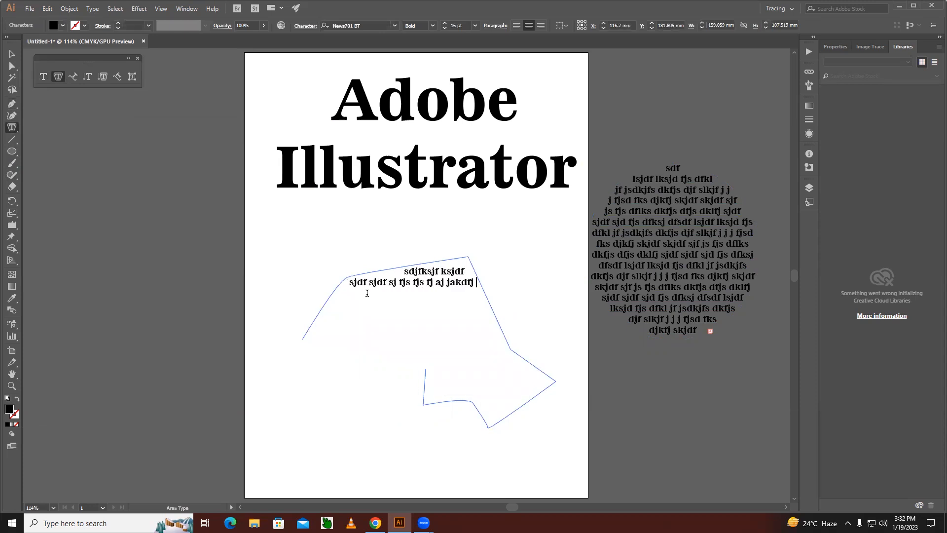
text(ajsdfkjs fksjd fjsd fks fjs k)
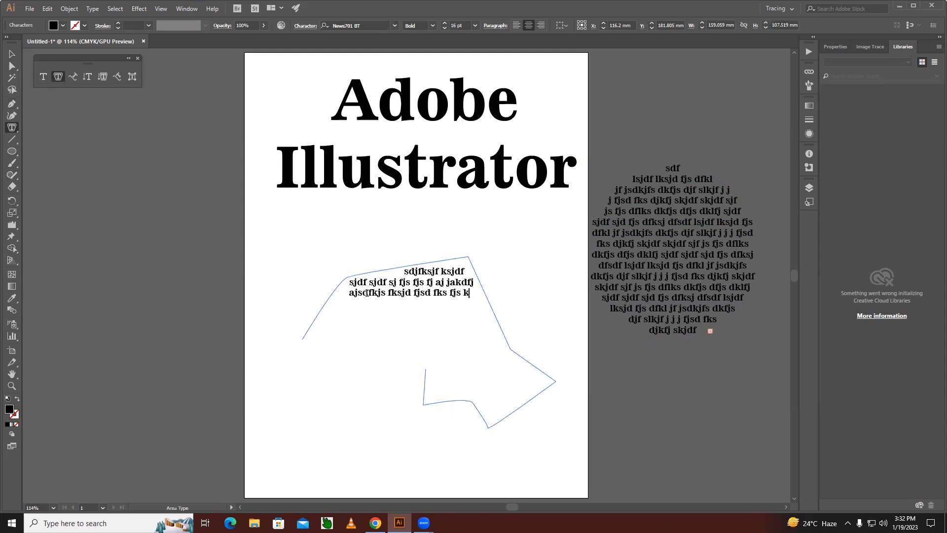
text(sj ksjf sdfjsjdf sdfj sj)
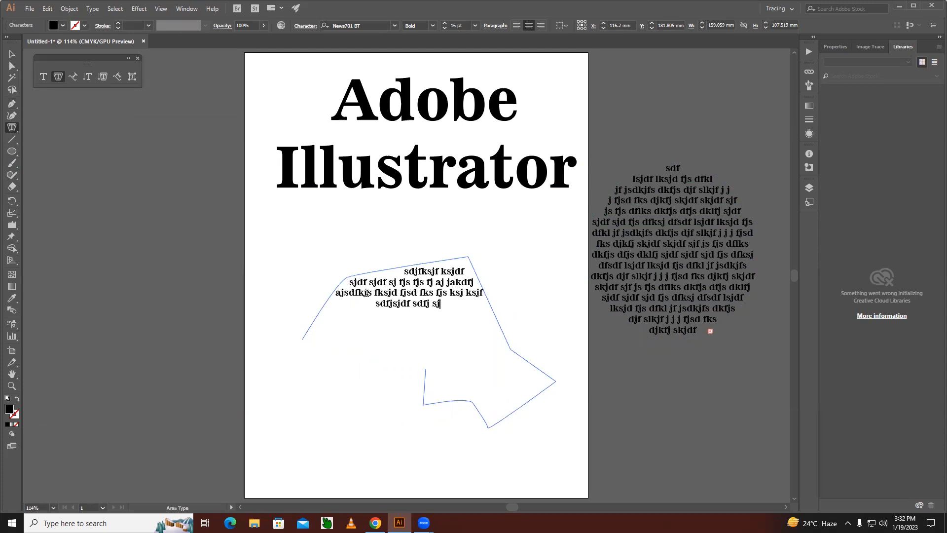
- Delete the irregular shape together with its sample text
click(12, 54)
click(419, 232)
click(447, 273)
click(447, 273)
key(Delete)
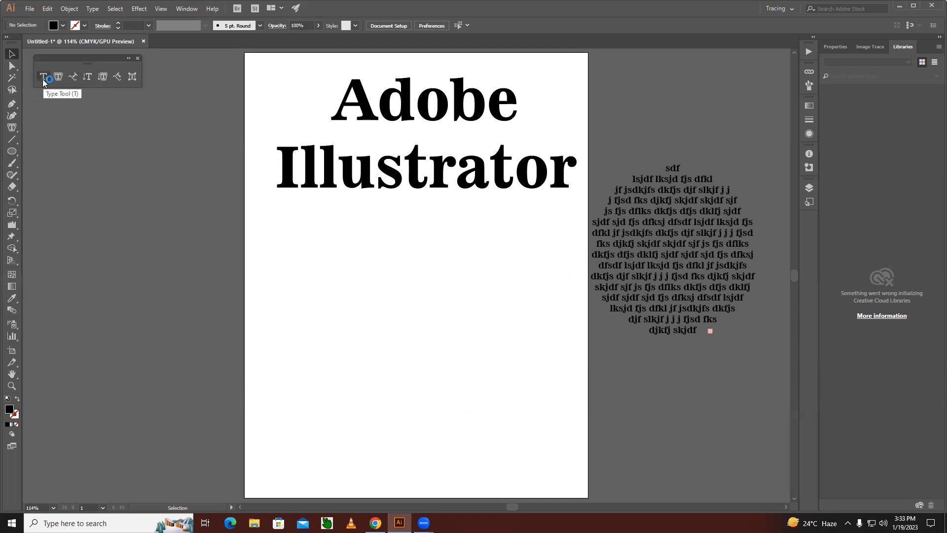
- Create a vertical type area about 72 mm wide and 115 mm tall below the heading and enter random characters in it
click(91, 75)
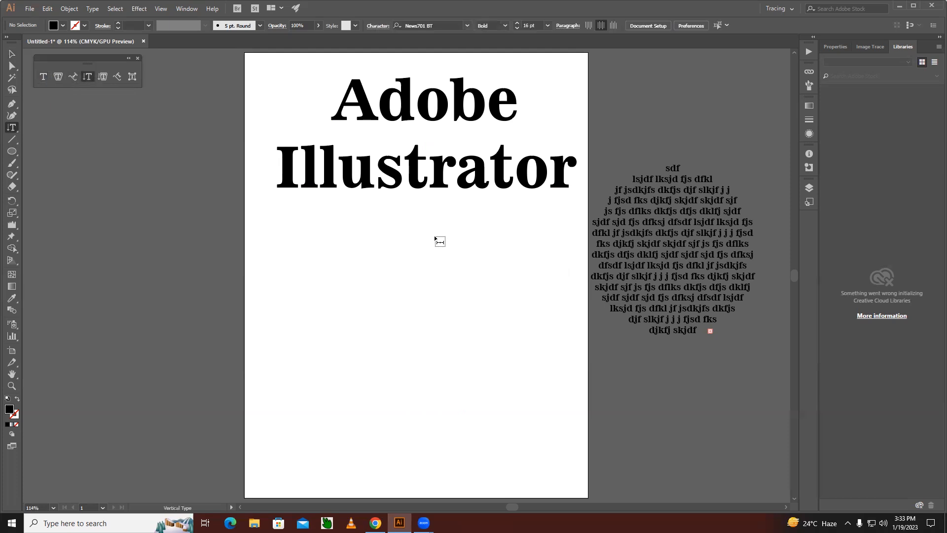
drag(388, 231, 502, 412)
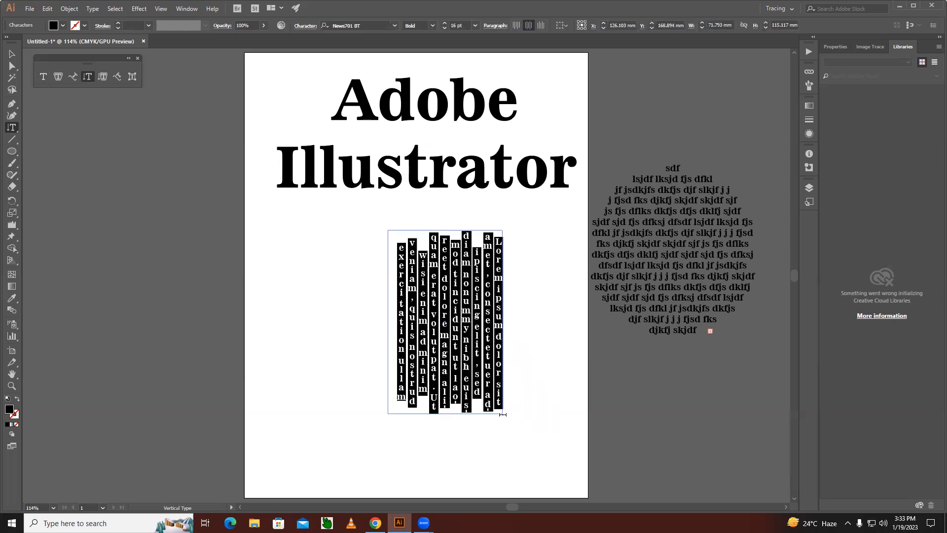
text(fdjsdjfjsdjfsdlkj flsdjfjsdjfkjsdjfksd)
text(jklfjskdjfkjsdjf)
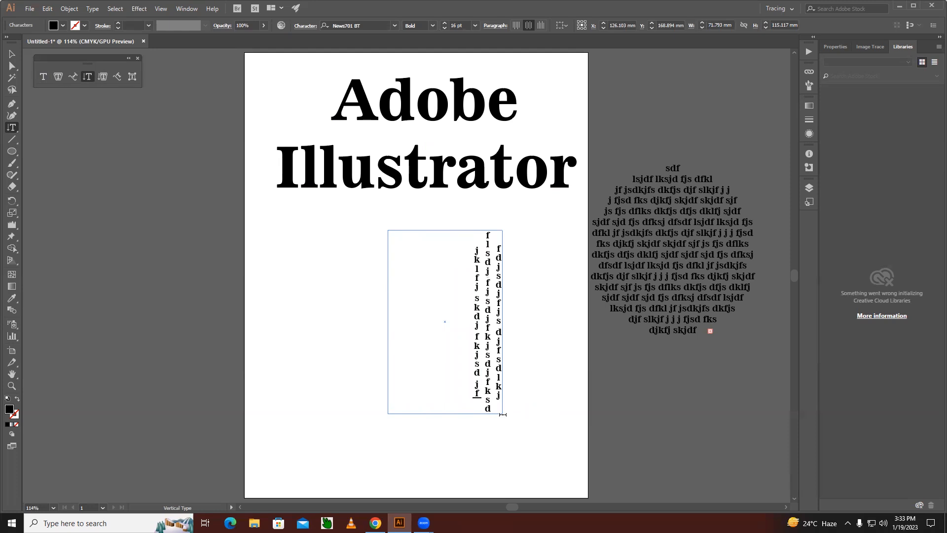
text(fjlsdjfklsdjflkj)
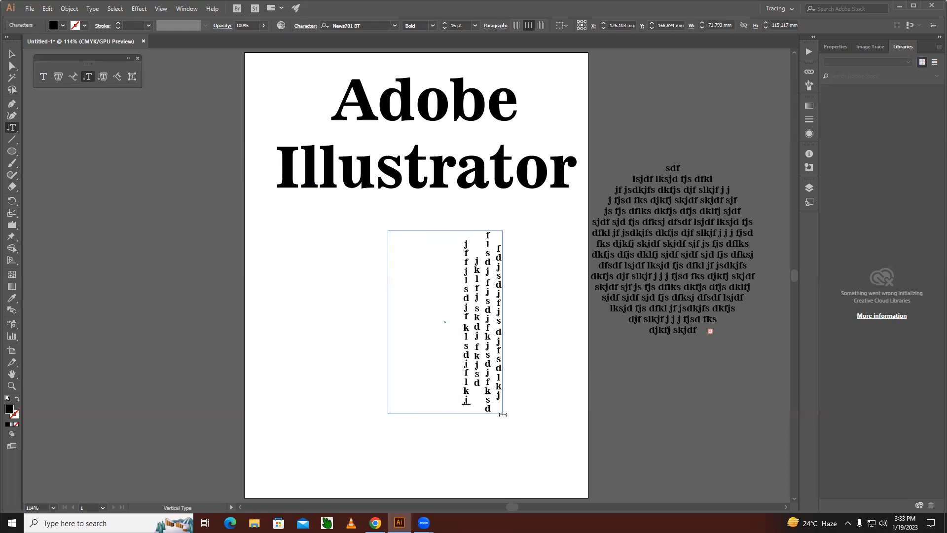
click(12, 54)
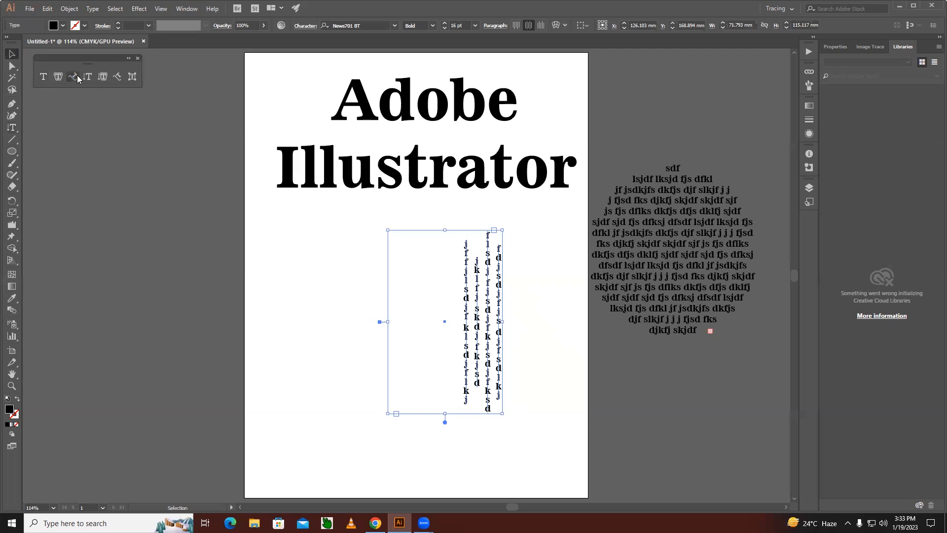
- Add vertical point text beside the vertical text area and replace its random characters with "sale"
click(87, 77)
click(297, 256)
text(sfdjkdfsd)
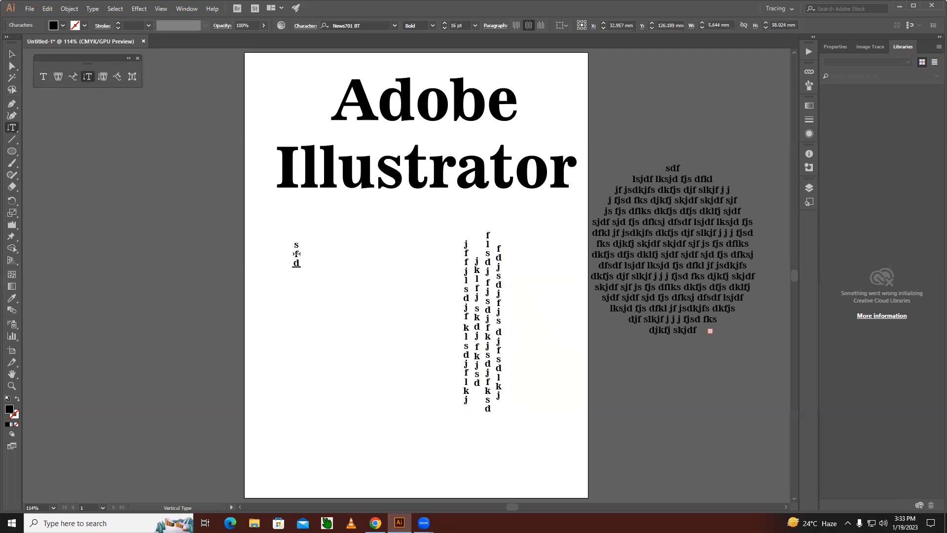
key(BackSpace)
key(BackSpace)
key(BackSpace)
key(BackSpace)
key(BackSpace)
key(BackSpace)
key(BackSpace)
key(BackSpace)
key(BackSpace)
text(sale)
- Enlarge the vertical "sale" text to about 80 pt and move it closer to the vertical text area
click(12, 54)
drag(299, 271, 417, 416)
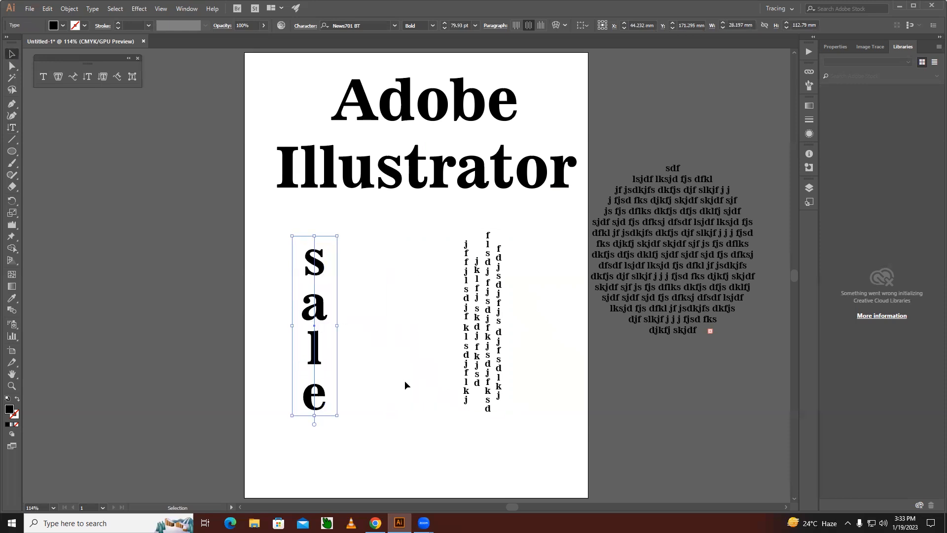
click(390, 346)
drag(331, 308, 390, 299)
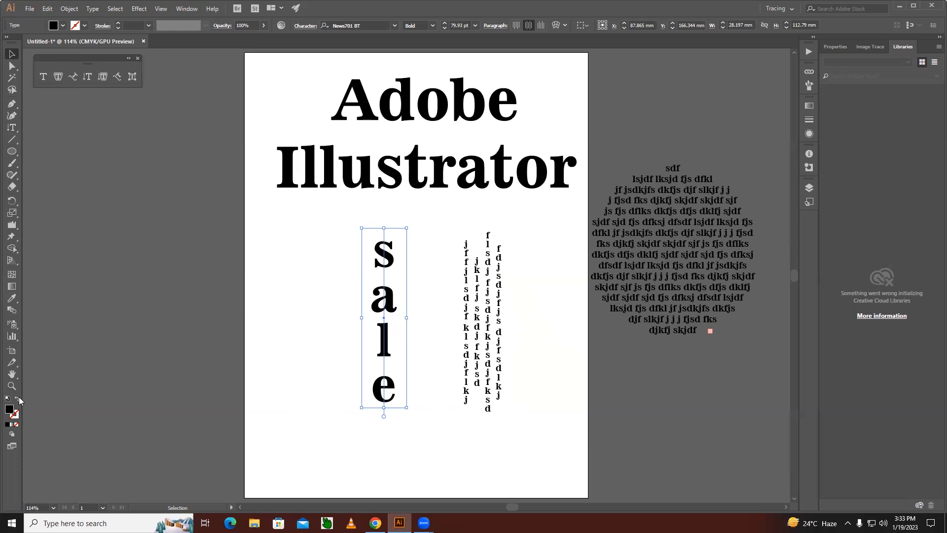
- Set the fill of the "sale" text to pinkish red FF0049 and move it off the artboard's left side
double_click(10, 409)
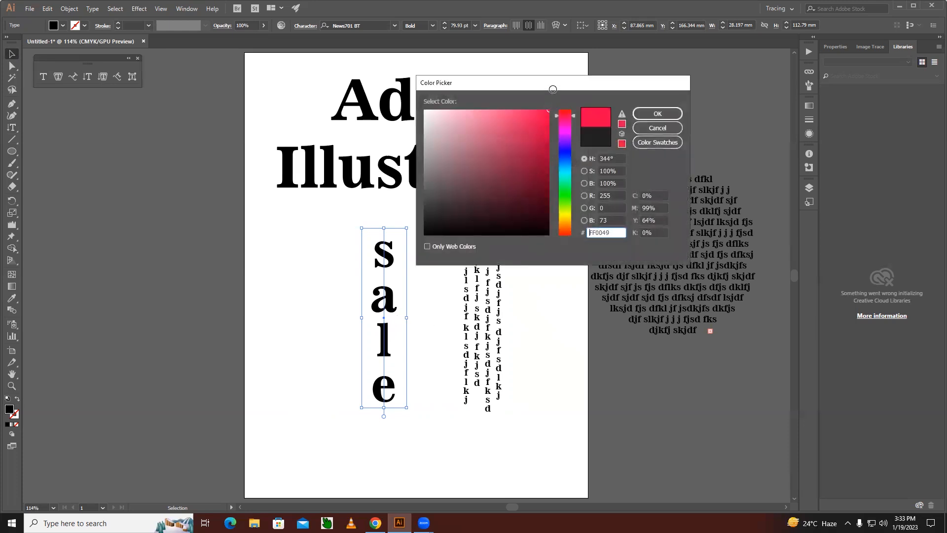
click(658, 114)
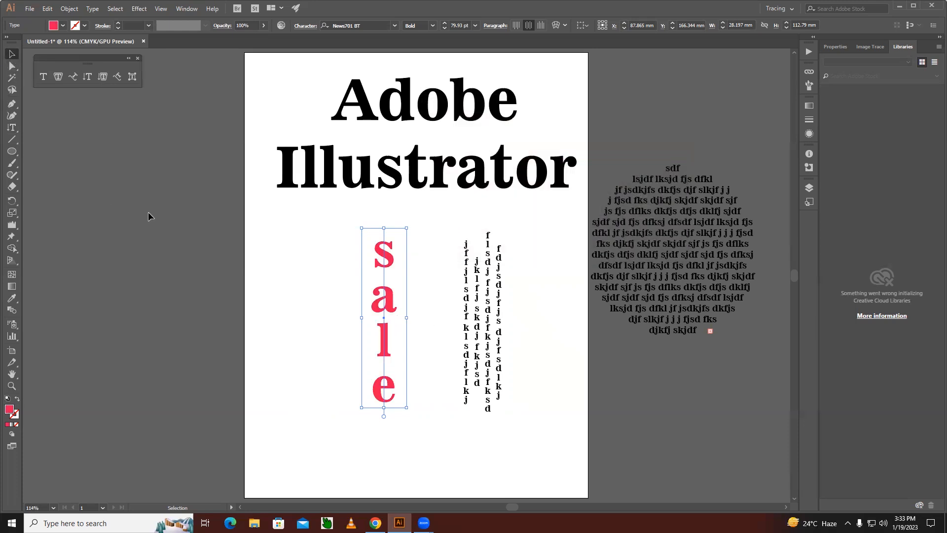
drag(389, 318, 218, 293)
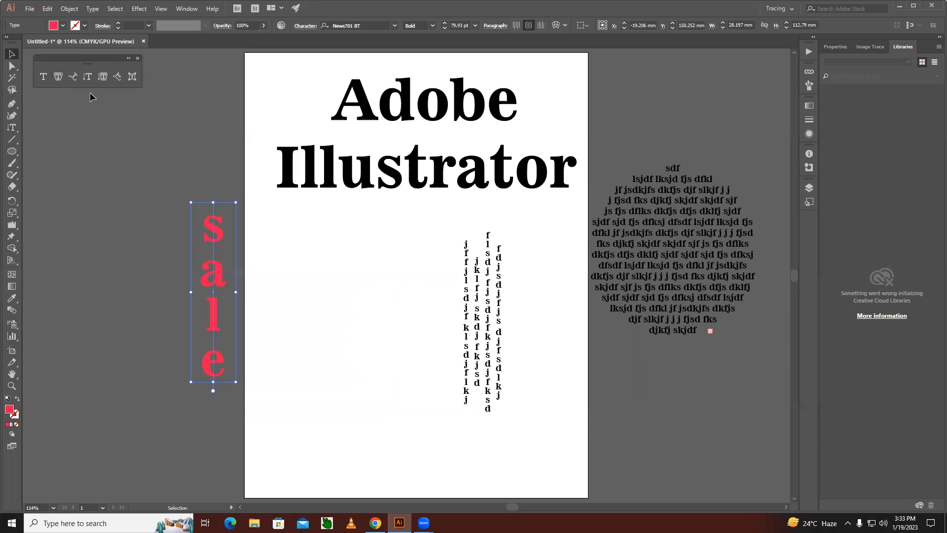
- Draw a circle about 85 mm across beside the vertical text area and enter random characters in it as vertical area type
click(11, 151)
drag(309, 261, 445, 396)
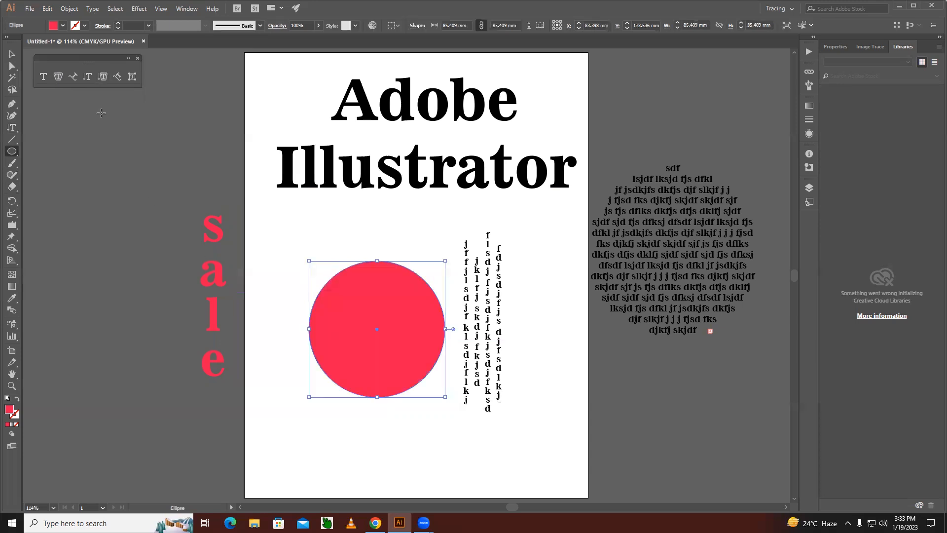
click(103, 76)
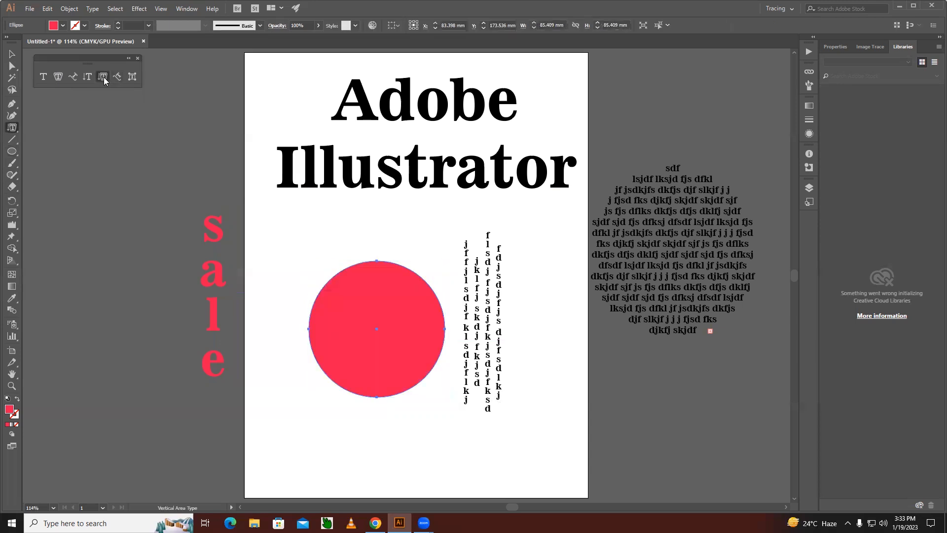
click(378, 262)
text(sdfjksd'jfsdfsd)
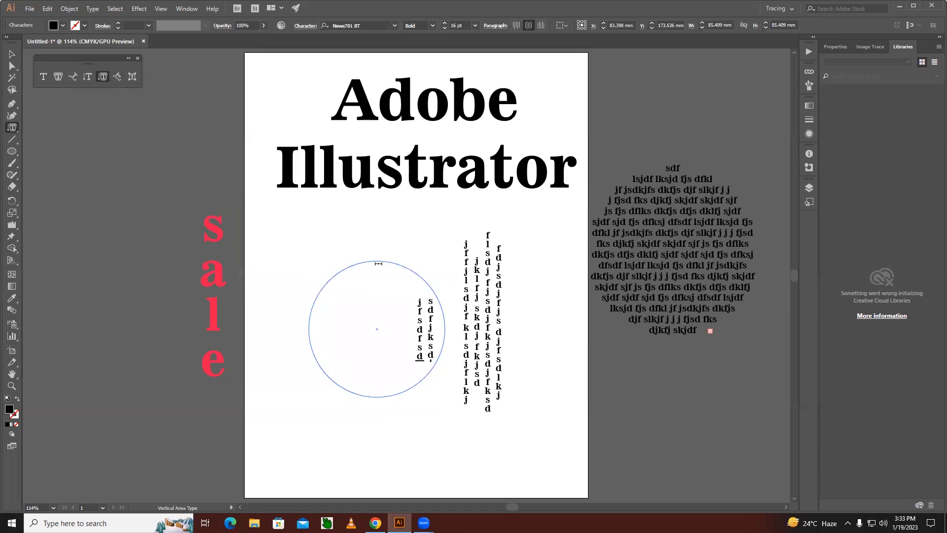
text(fsd'fsdfsdfsdfsk'djfksjdfjsdkfjksdjkfjskdjfksjdklfsd)
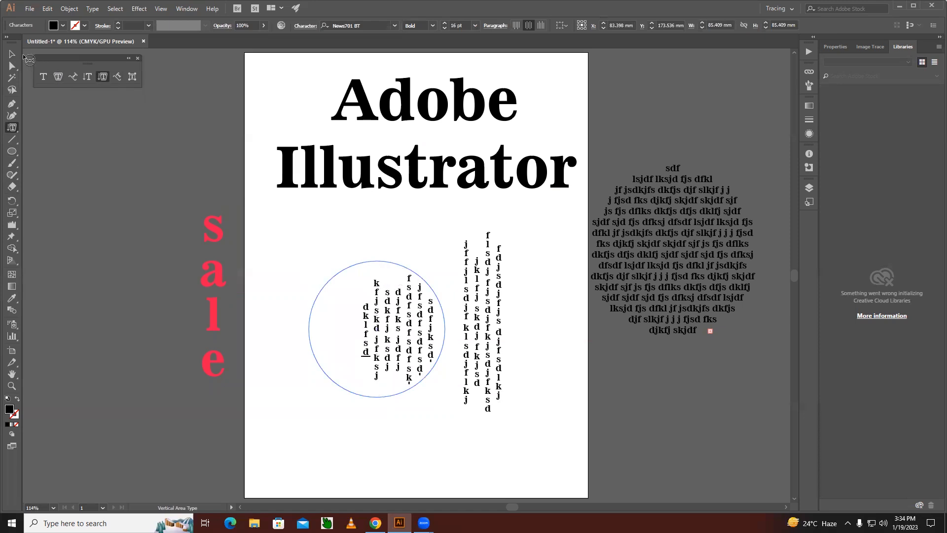
key(Escape)
- Move the circular and rectangular vertical text areas off the artboard to beside the "sale" text
click(66, 140)
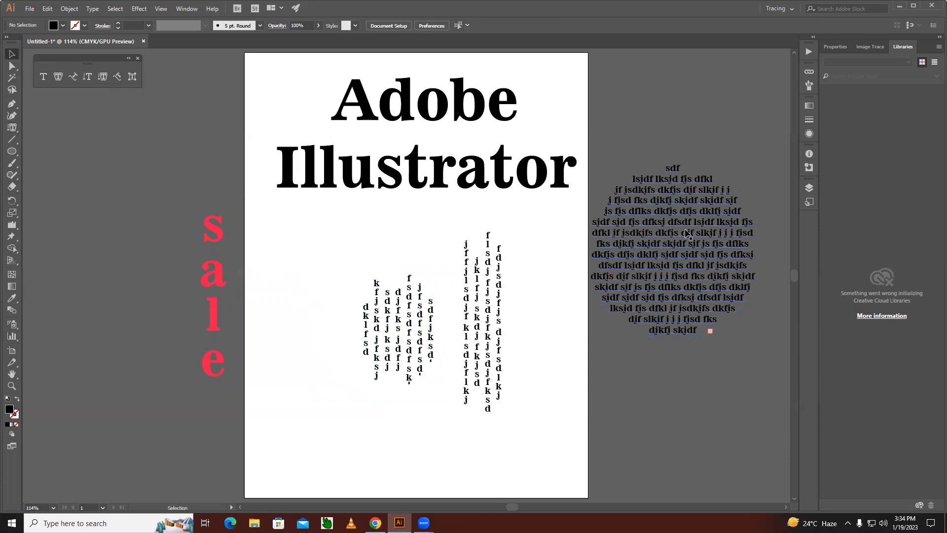
drag(417, 338, 138, 261)
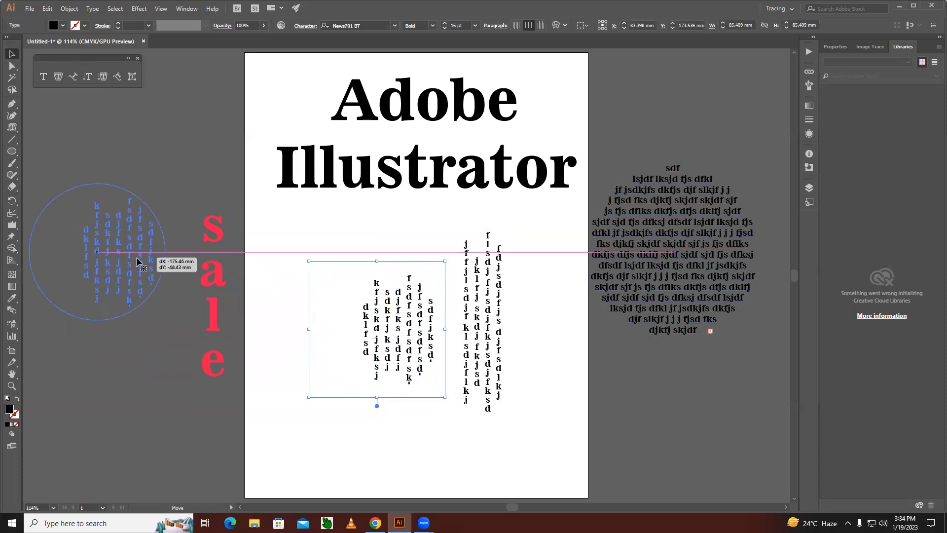
drag(482, 332, 186, 273)
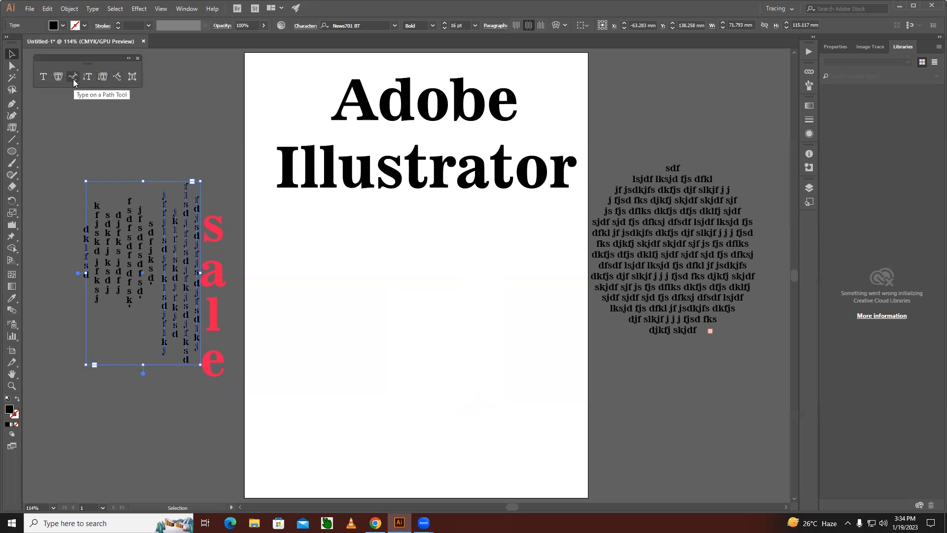
- Draw a wavy open path about 162 mm wide and 31 mm tall below the heading, with the default black stroke and no fill
click(12, 105)
click(280, 328)
drag(433, 319, 504, 351)
click(539, 280)
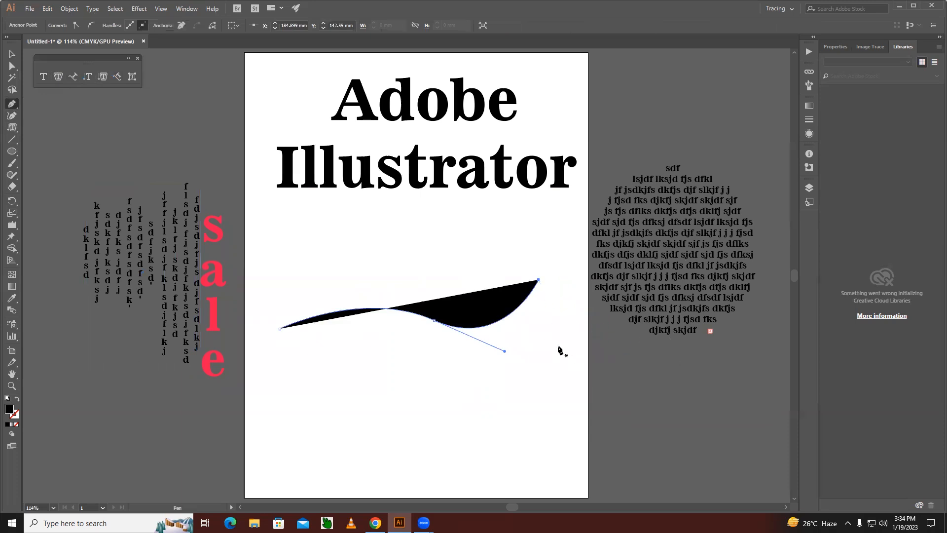
click(7, 398)
click(17, 425)
- Duplicate the wavy path directly below the original and reselect the original path
click(11, 54)
drag(408, 318, 413, 392)
click(397, 248)
click(388, 307)
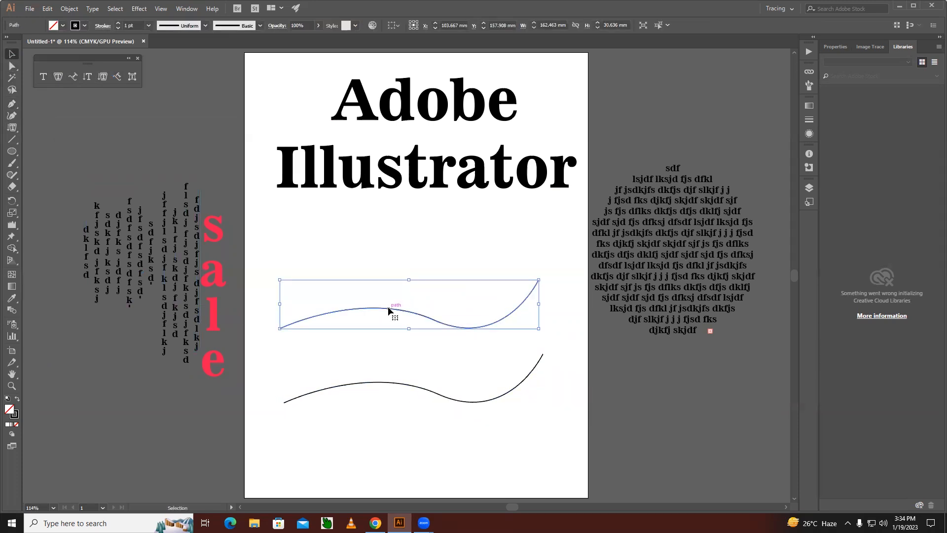
- Place left-aligned type along the upper wavy path, entering random characters from "sdfjdjfs" to "sdjf" until they reach its end
click(73, 77)
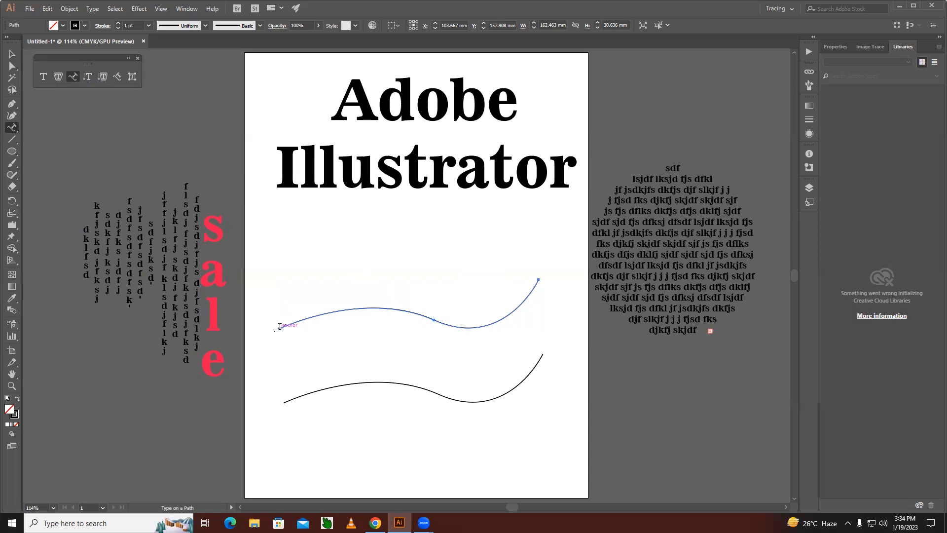
click(279, 327)
text(sdfjdjfs djfdsjkfj)
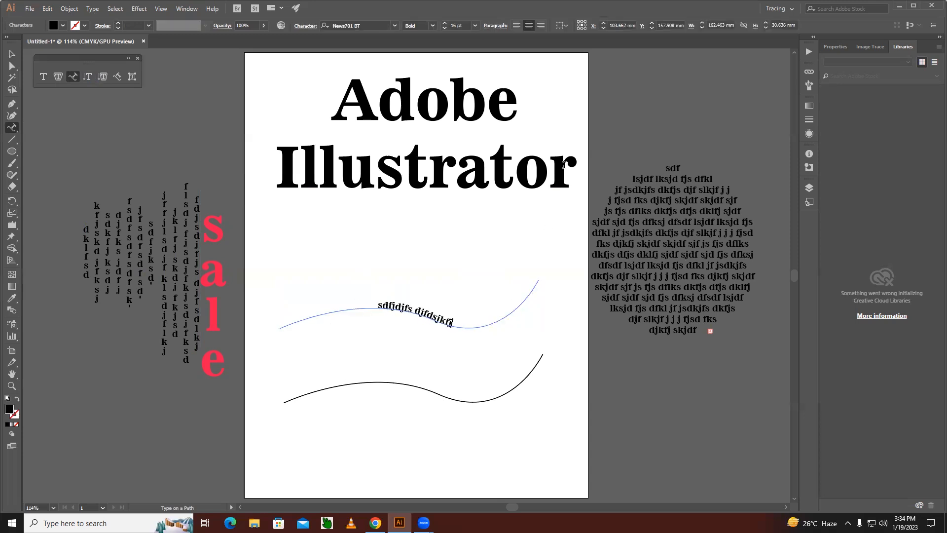
click(517, 25)
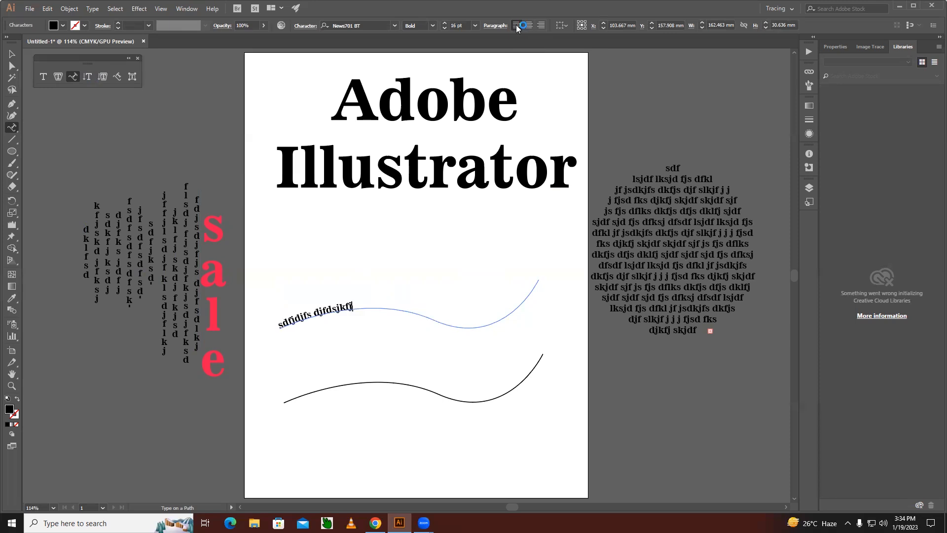
text(sdf dfj sdfj sdj fs)
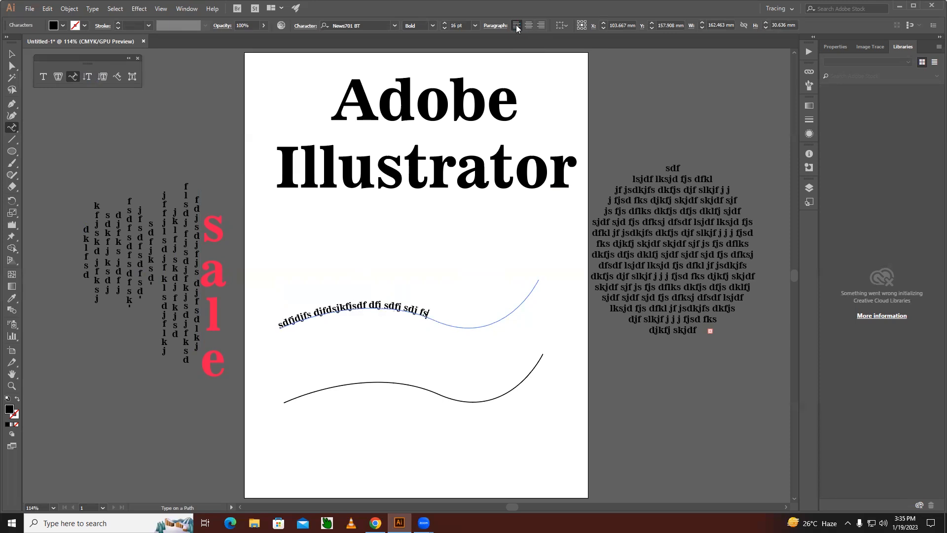
text(jd fjsd fj sjf sdj fsj fs sdjf)
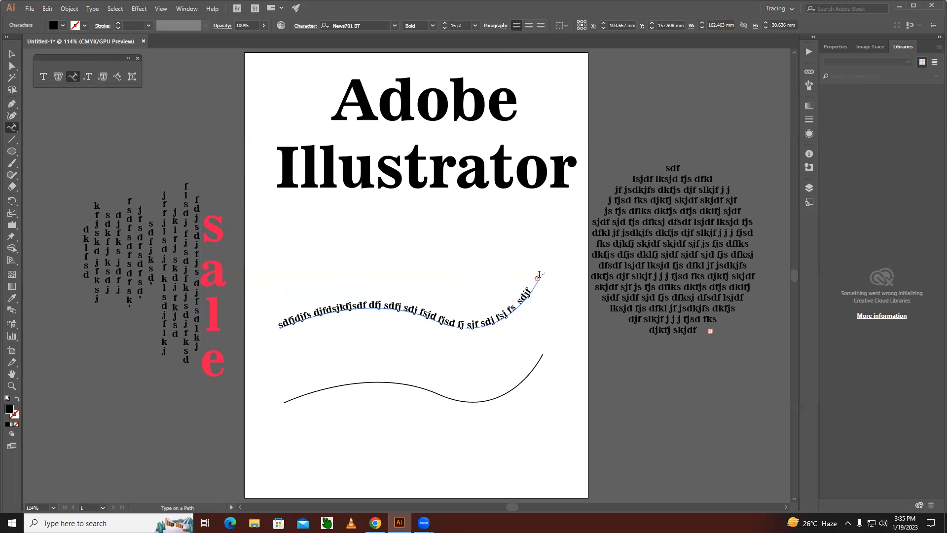
- Place vertical type along the lower wavy path, entering random combinations of the letters d, s, f and j until they nearly reach its end
key(Escape)
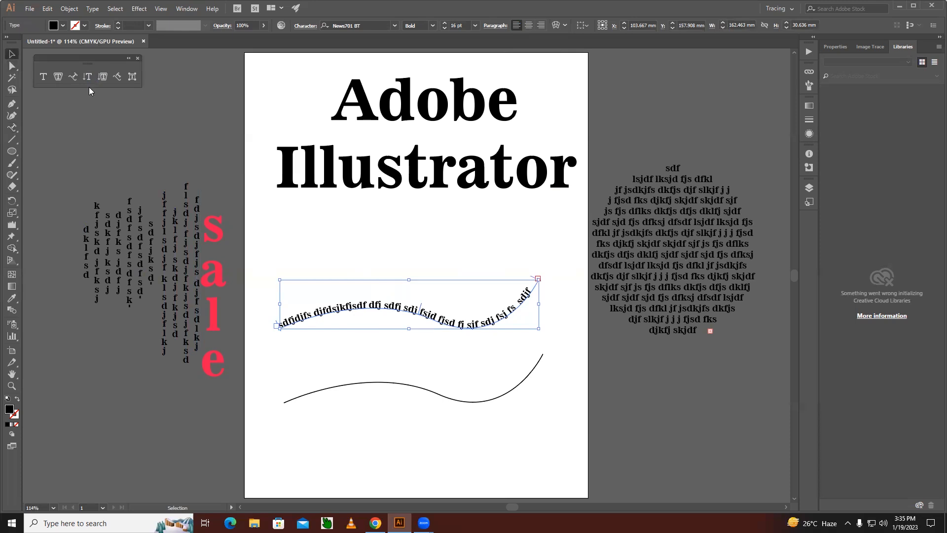
click(118, 77)
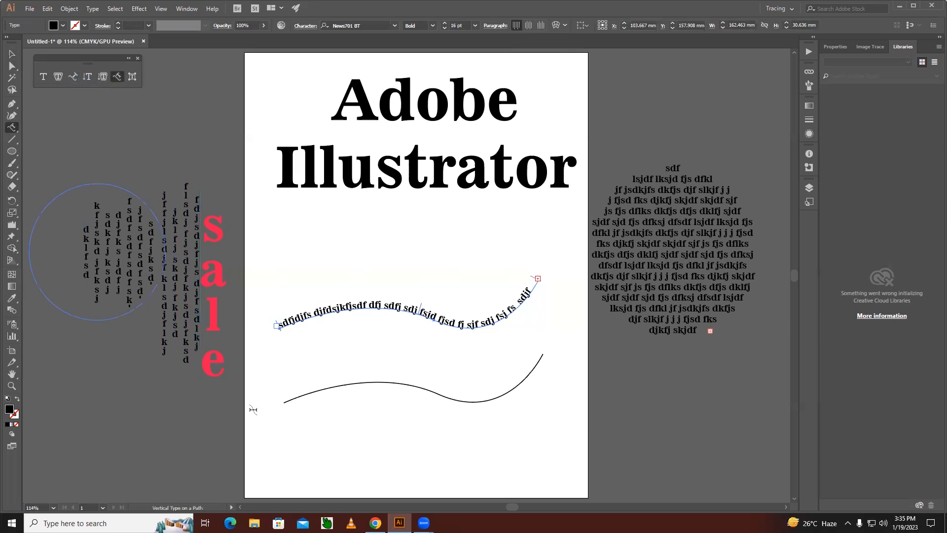
click(284, 401)
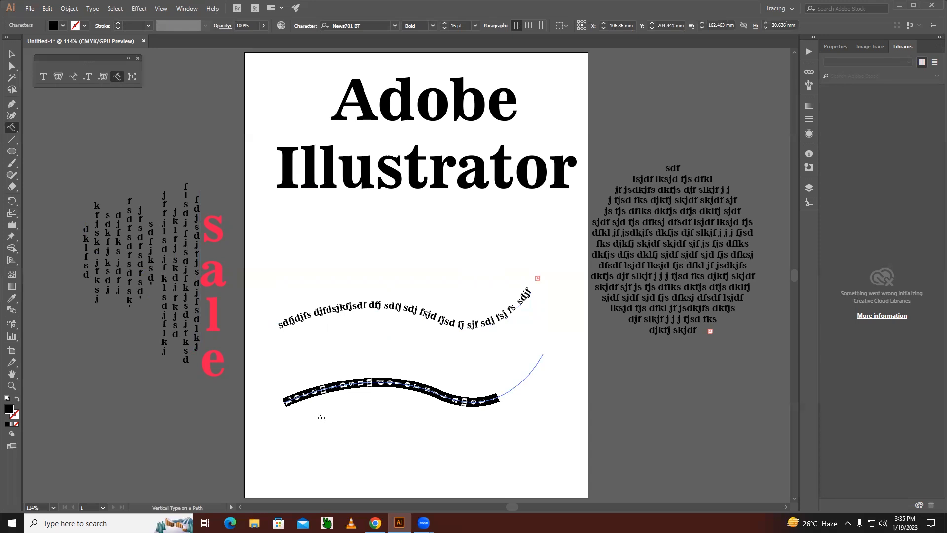
text(dsjdfjsdfjsdfjsdfjsdfjsdfjsdfjsdfjsdfjsdfj)
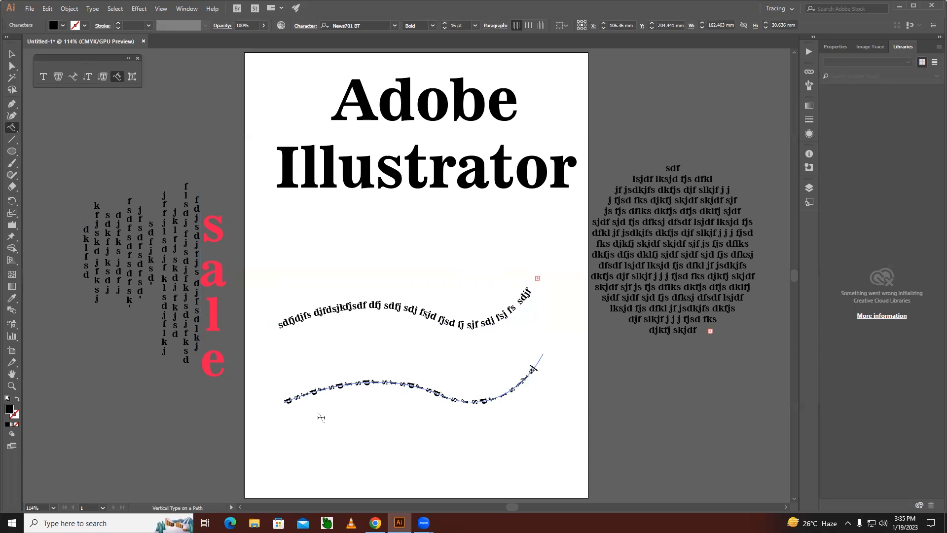
click(12, 54)
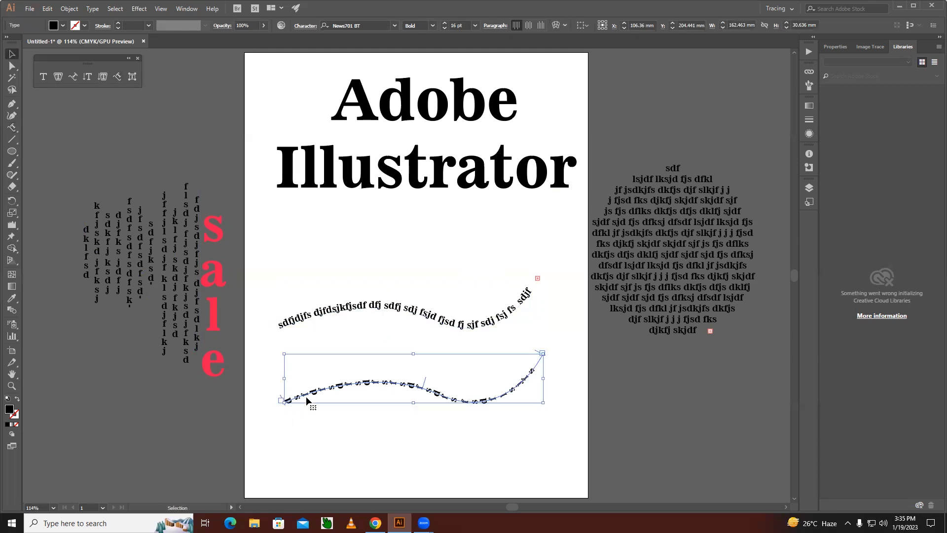
- Move the "Adobe Illustrator" heading slightly down and to the left, and shift its letter "A" up and to the right with the Touch Type tool
drag(417, 187, 406, 202)
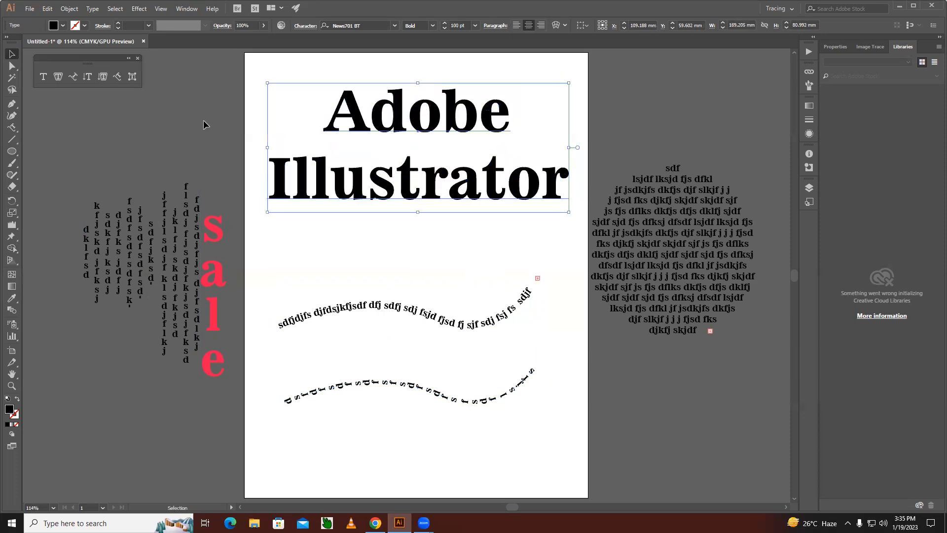
click(132, 77)
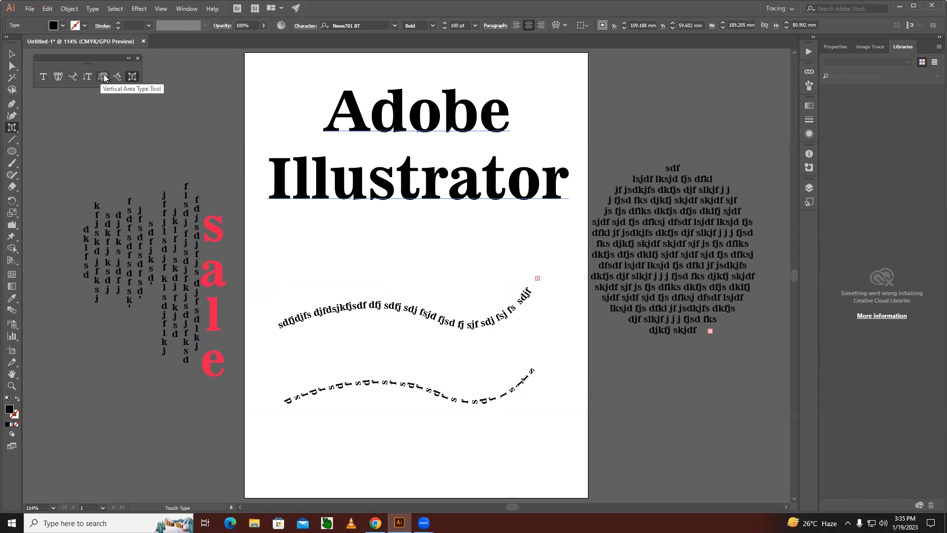
click(133, 76)
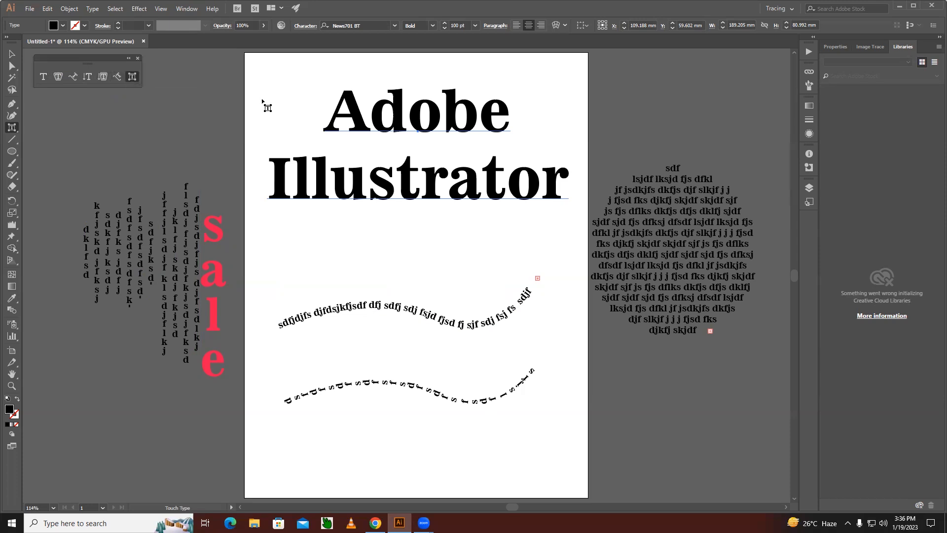
click(356, 112)
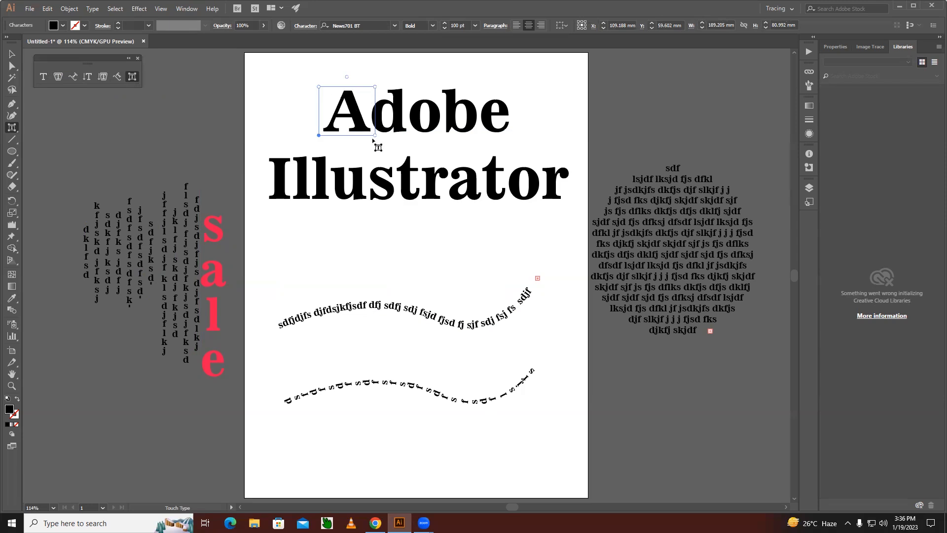
drag(358, 117, 368, 103)
- Reposition the letters "d", "o", "b" and "e" of "Adobe" individually so they sit close together at staggered heights
click(424, 118)
drag(424, 117, 493, 127)
click(410, 118)
click(432, 101)
click(450, 126)
click(491, 129)
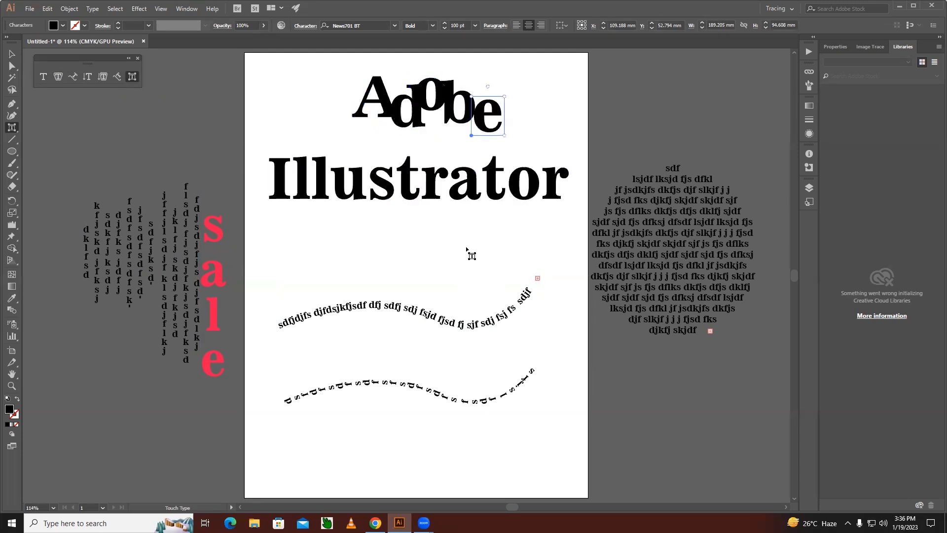
- Rotate the letter "A" of "Adobe" clockwise and shift the "d" slightly upward, ending with the whole heading selected
click(385, 95)
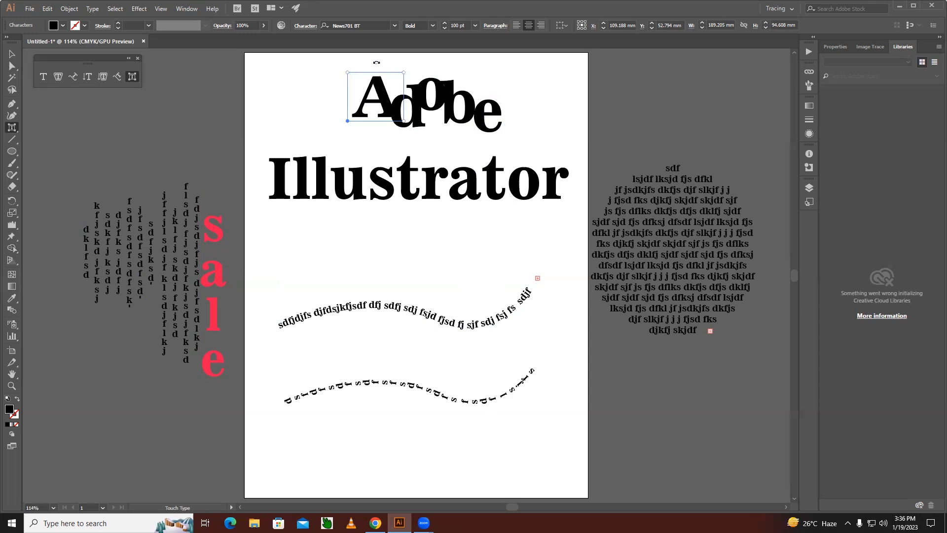
drag(376, 62, 387, 64)
click(408, 130)
drag(409, 128, 395, 116)
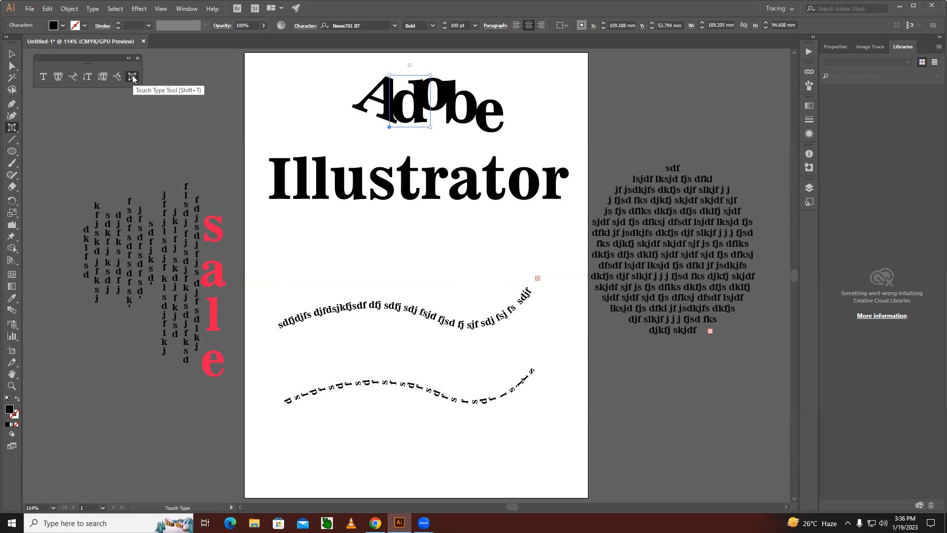
click(12, 53)
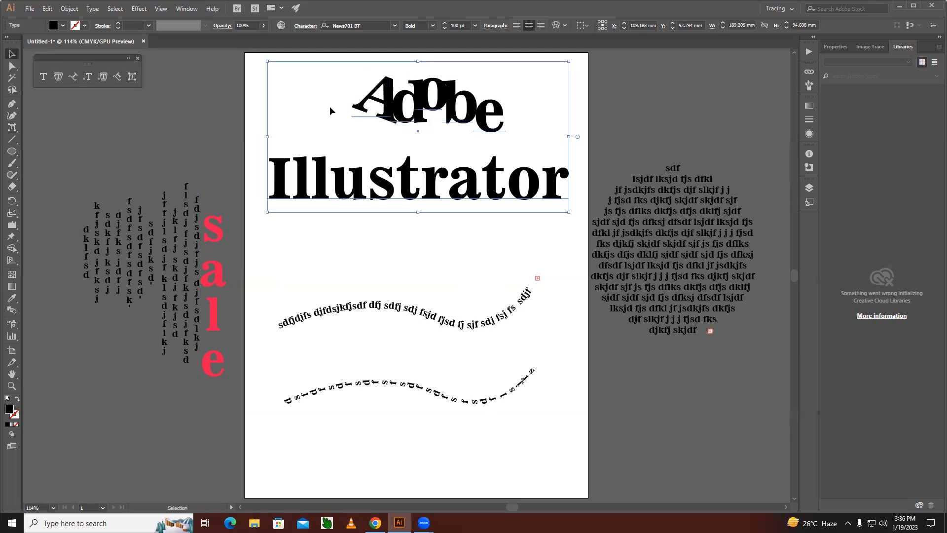